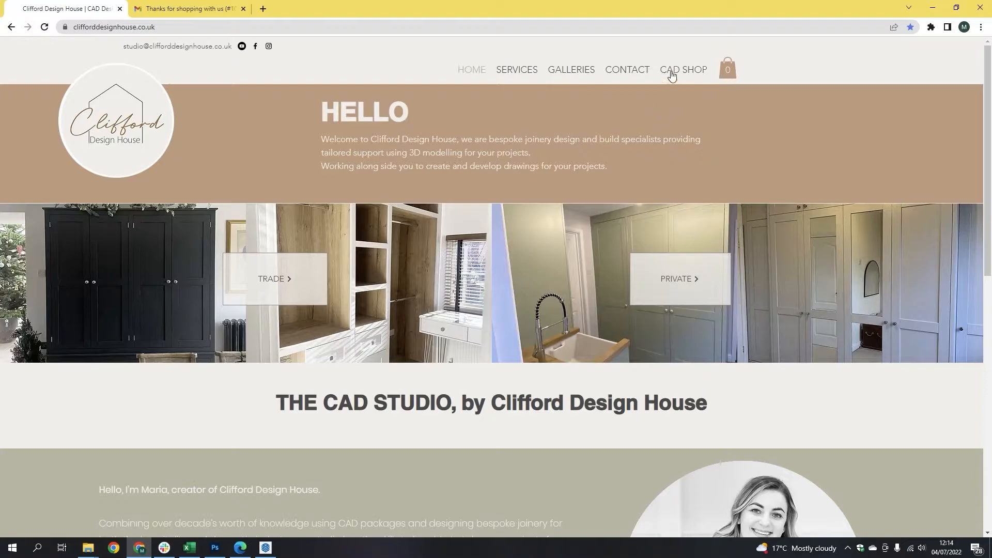
- Add the Drawing Template product from the CAD shop to the cart
{"action": "left_click", "coordinate": [672, 74]}
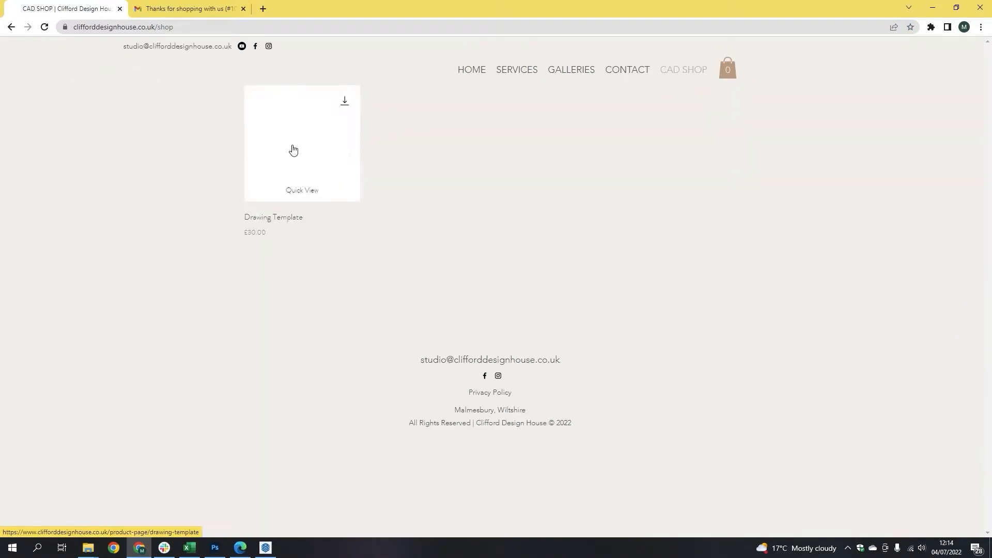
{"action": "left_click", "coordinate": [293, 150]}
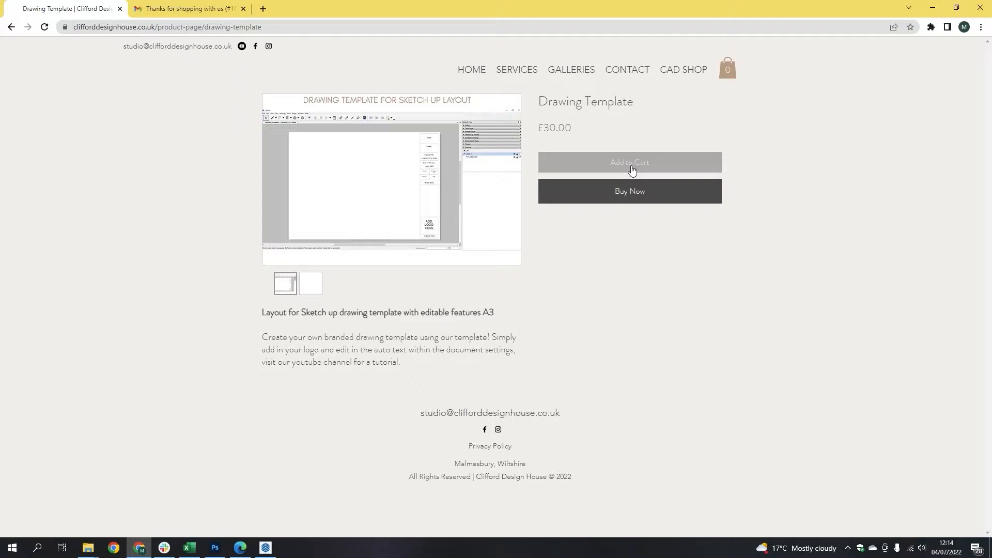
{"action": "left_click", "coordinate": [602, 169]}
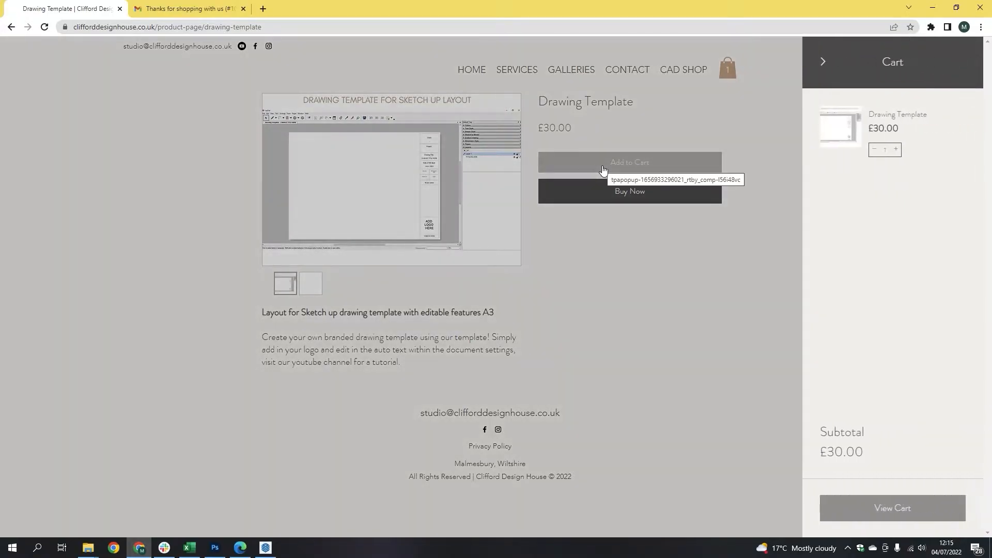
- View the cart, proceed to checkout and go through the payment and billing address form
{"action": "left_click", "coordinate": [908, 516]}
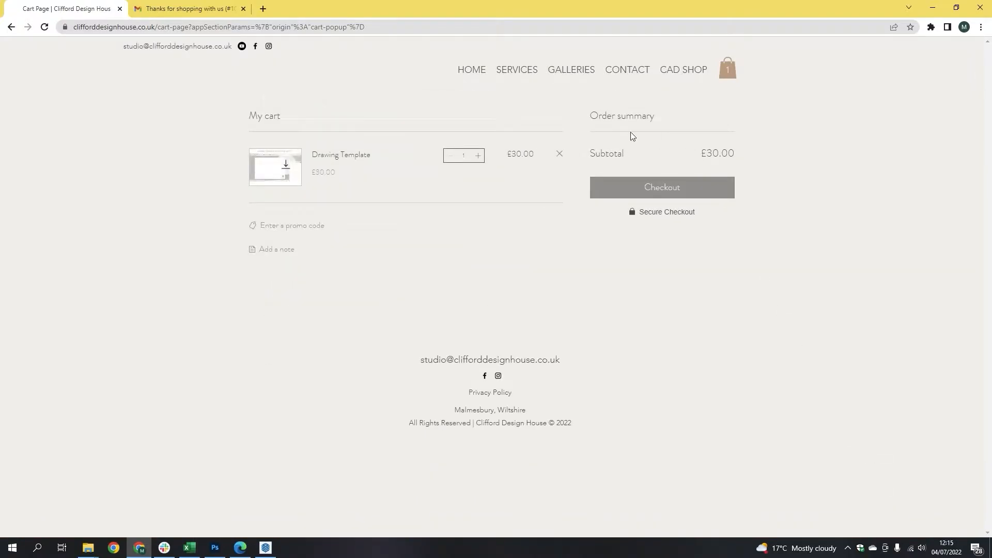
{"action": "left_click", "coordinate": [640, 188]}
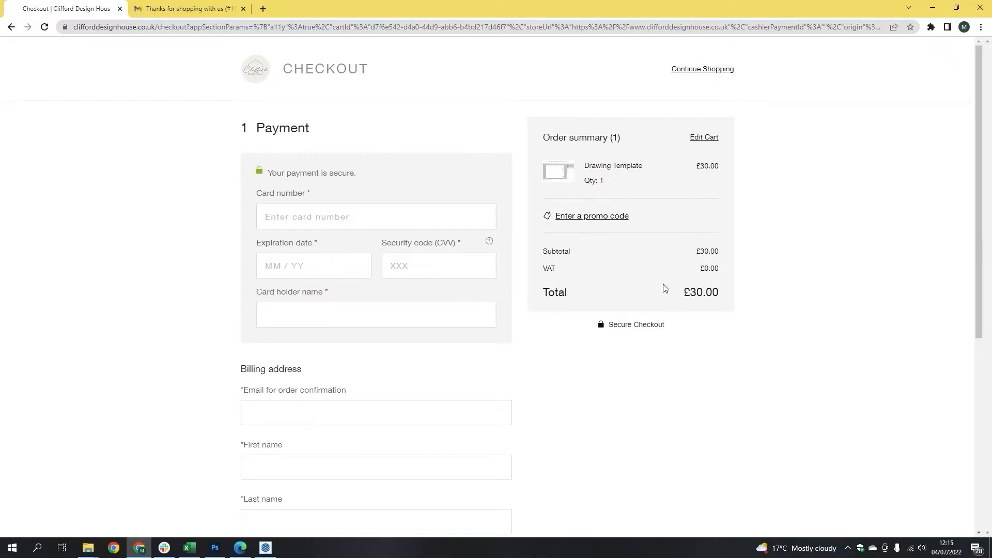
{"action": "scroll", "coordinate": [372, 345], "scroll_direction": "down", "scroll_amount": 6}
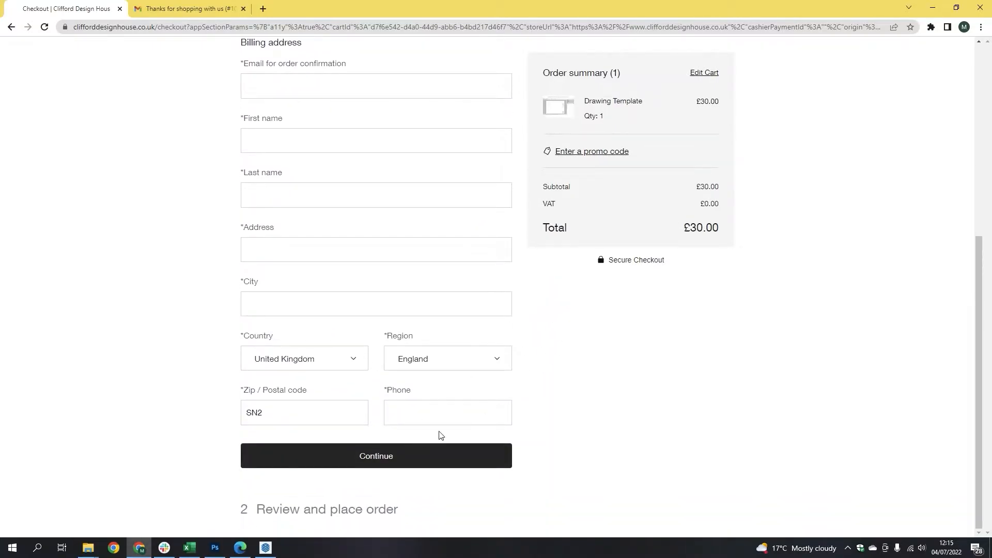
- Review the order confirmation email in Gmail, including the download link for the Drawing Template
{"action": "left_click", "coordinate": [189, 9]}
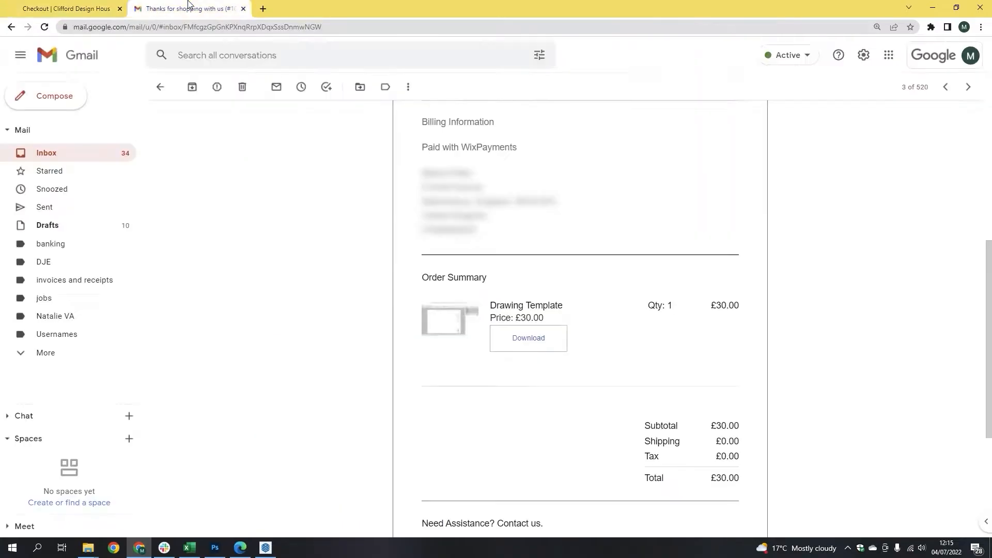
{"action": "scroll", "coordinate": [462, 238], "scroll_direction": "up", "scroll_amount": 6}
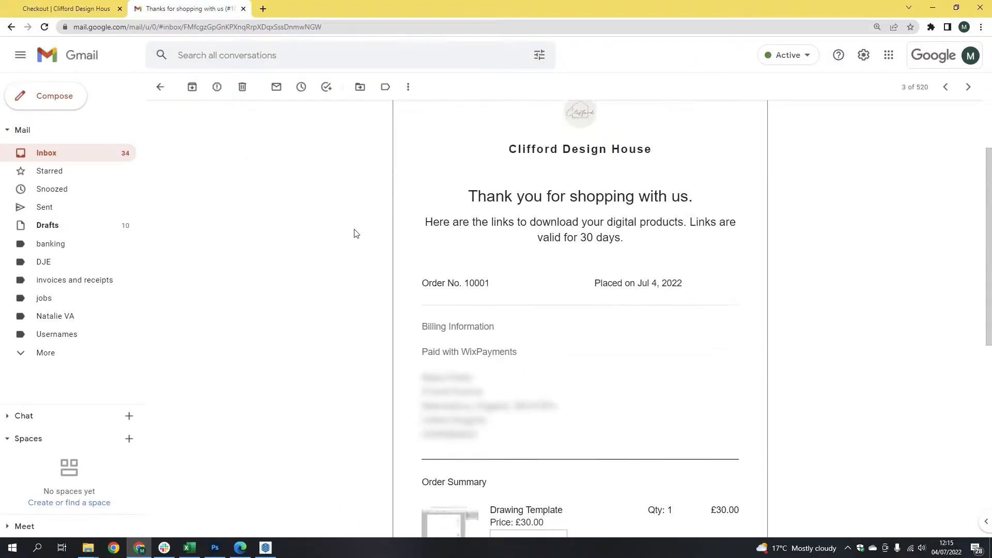
{"action": "scroll", "coordinate": [418, 284], "scroll_direction": "down", "scroll_amount": 5}
{"action": "scroll", "coordinate": [420, 284], "scroll_direction": "down", "scroll_amount": 1}
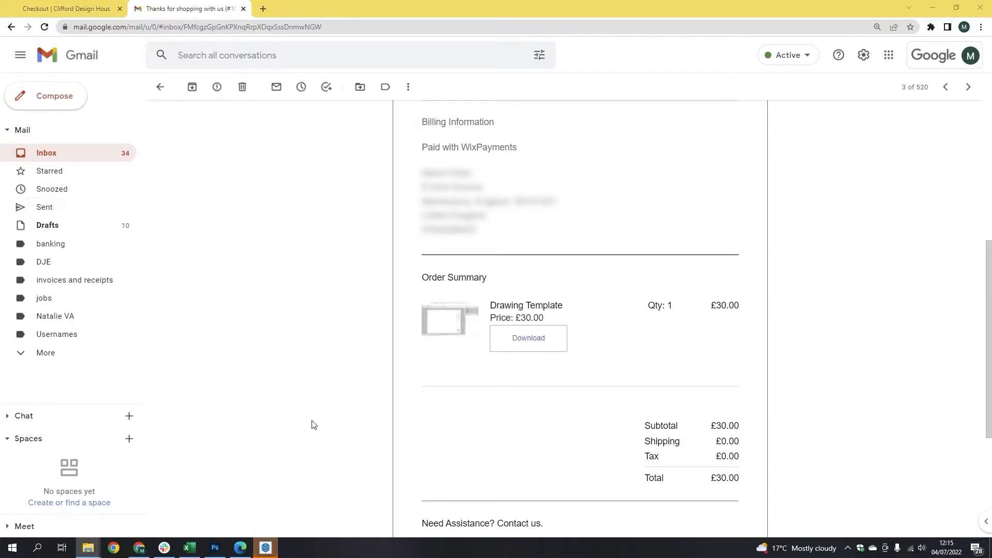
- Switch to LayOut and enter the client's name as the <CLIENT> auto-text in the document setup
{"action": "left_click", "coordinate": [272, 552]}
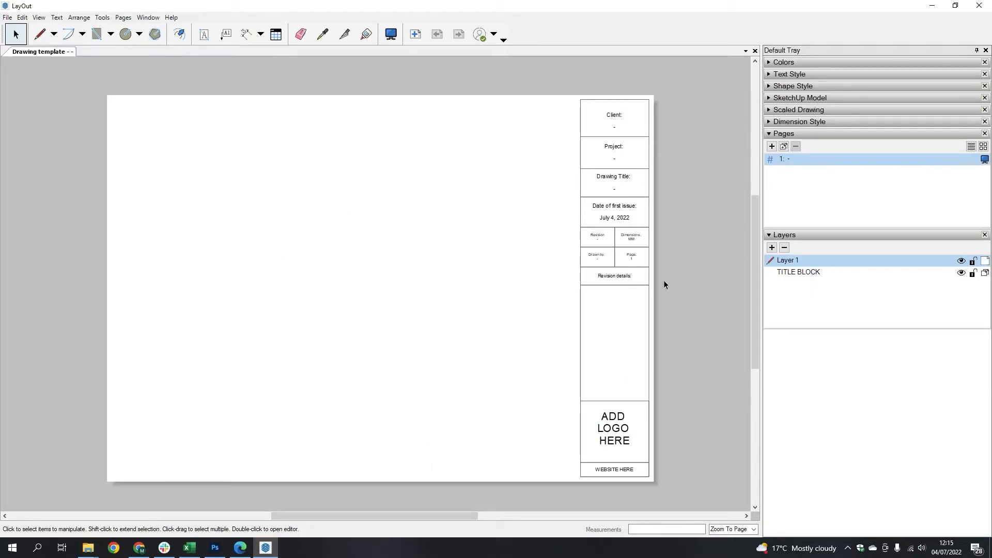
{"action": "scroll", "coordinate": [538, 194], "scroll_direction": "down", "scroll_amount": 1}
{"action": "scroll", "coordinate": [603, 246], "scroll_direction": "up", "scroll_amount": 1}
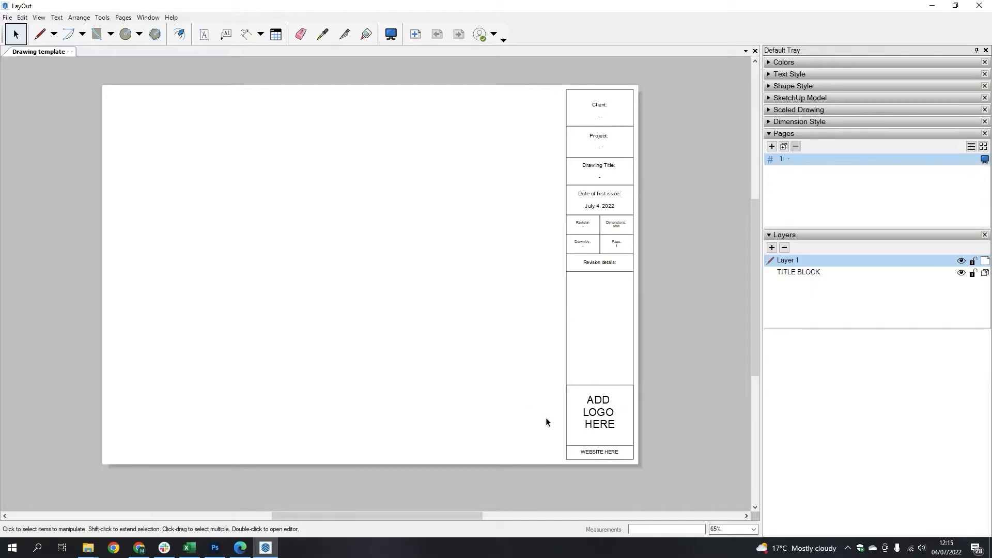
{"action": "left_click", "coordinate": [7, 18]}
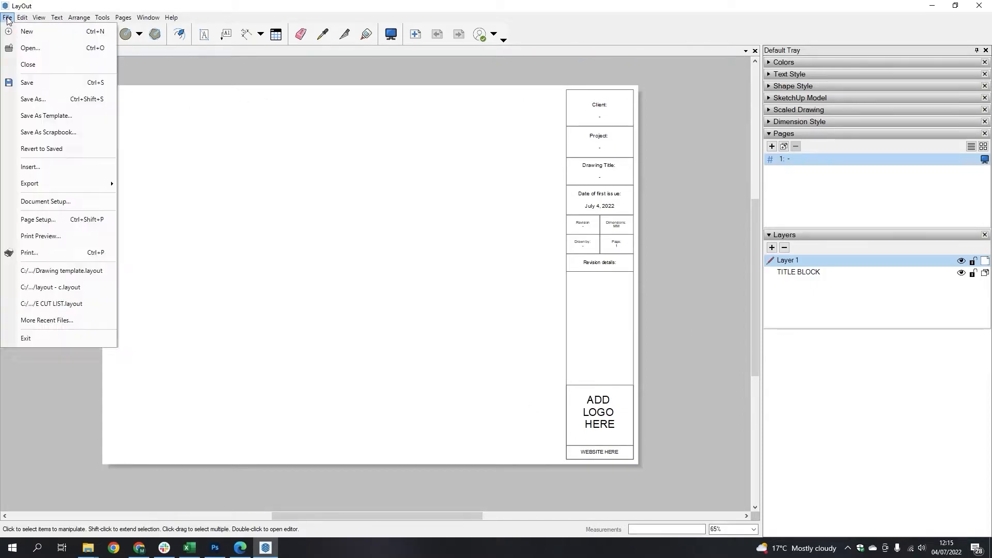
{"action": "left_click", "coordinate": [88, 201]}
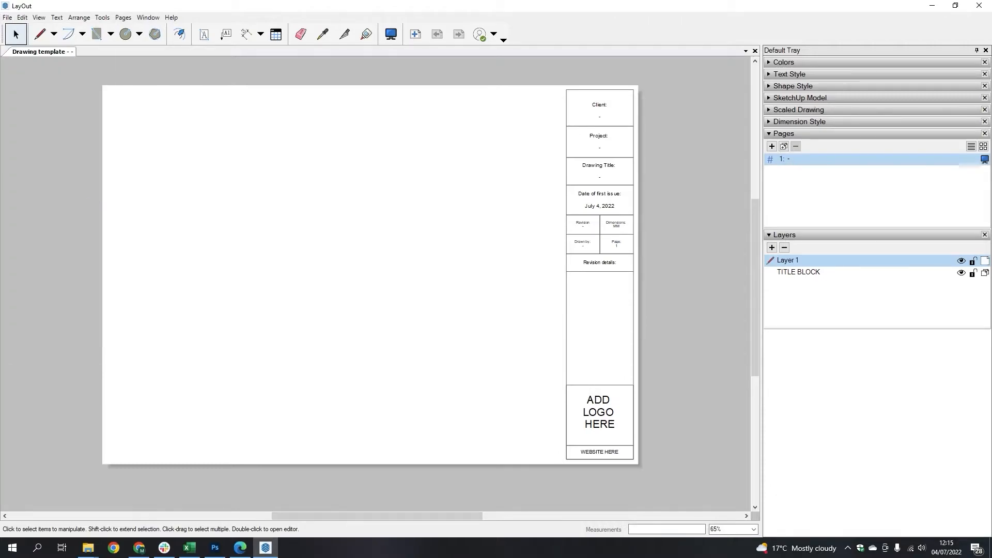
{"action": "left_click_drag", "start_coordinate": [365, 89], "coordinate": [446, 129]}
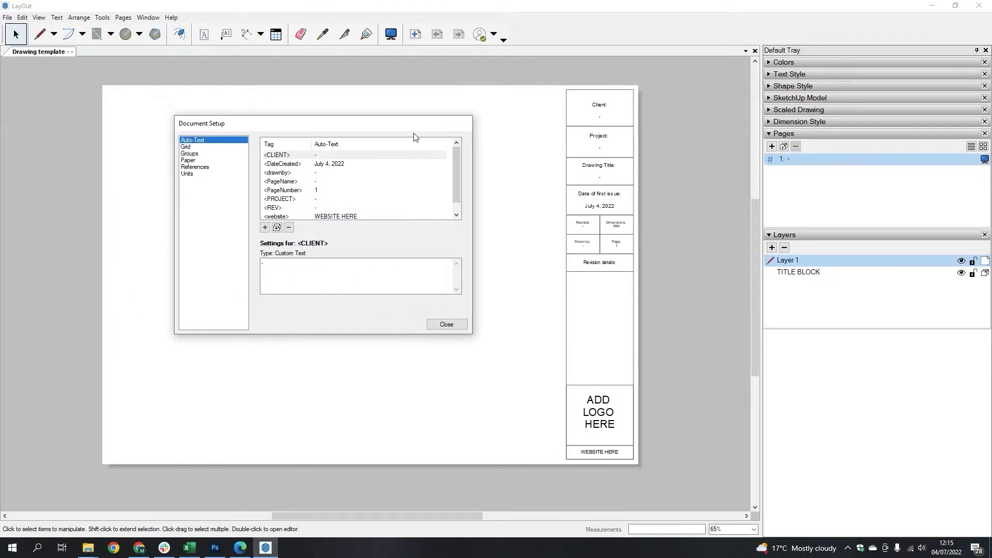
{"action": "scroll", "coordinate": [336, 173], "scroll_direction": "down", "scroll_amount": 1}
{"action": "scroll", "coordinate": [336, 173], "scroll_direction": "up", "scroll_amount": 1}
{"action": "left_click_drag", "start_coordinate": [282, 263], "coordinate": [235, 264]}
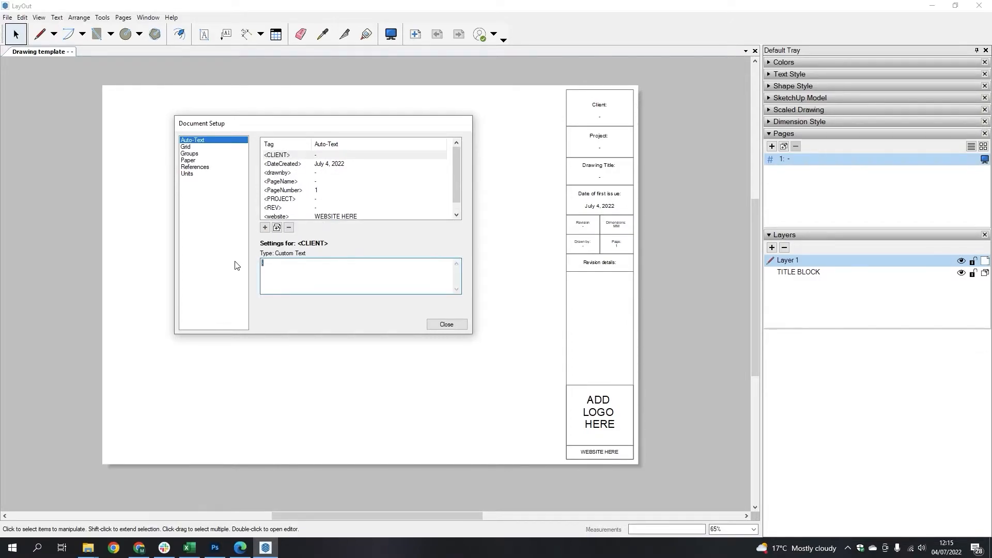
{"action": "type", "text": "Maria"}
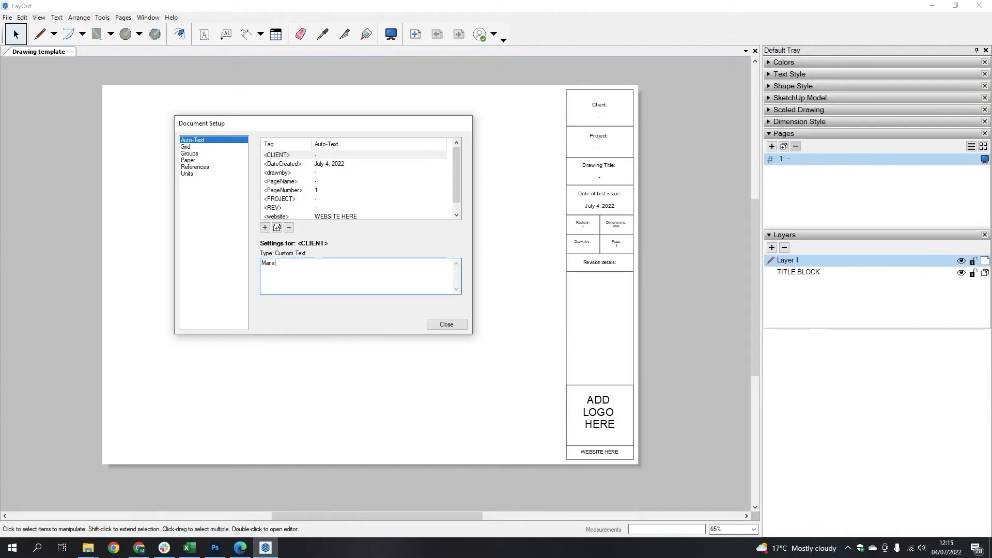
- Enter the designer's initials as the <drawnby> auto-text
{"action": "left_click", "coordinate": [283, 173]}
{"action": "left_click_drag", "start_coordinate": [273, 264], "coordinate": [239, 270]}
{"action": "type", "text": "MF"}
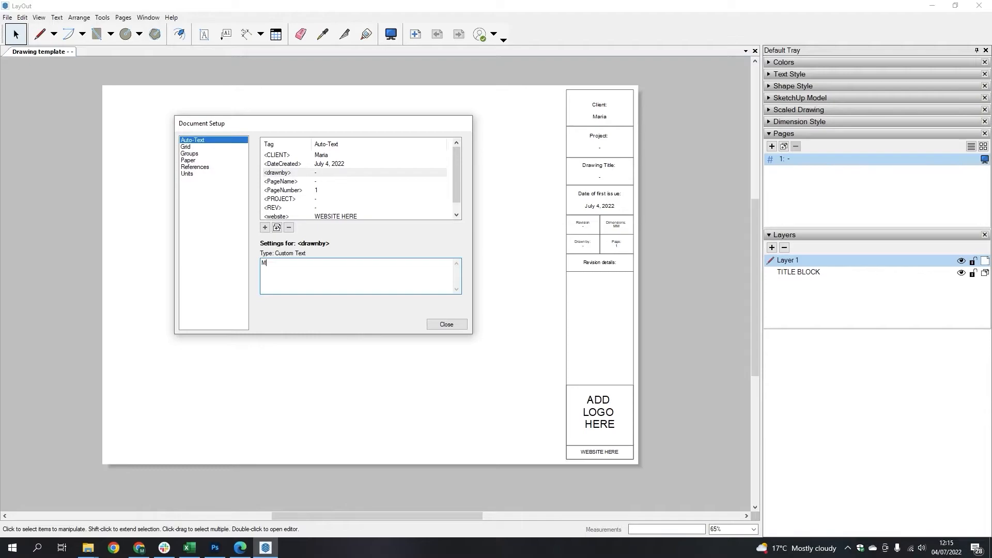
- Examine the settings of the <PageName> and <PageNumber> auto-text tags
{"action": "left_click", "coordinate": [295, 182]}
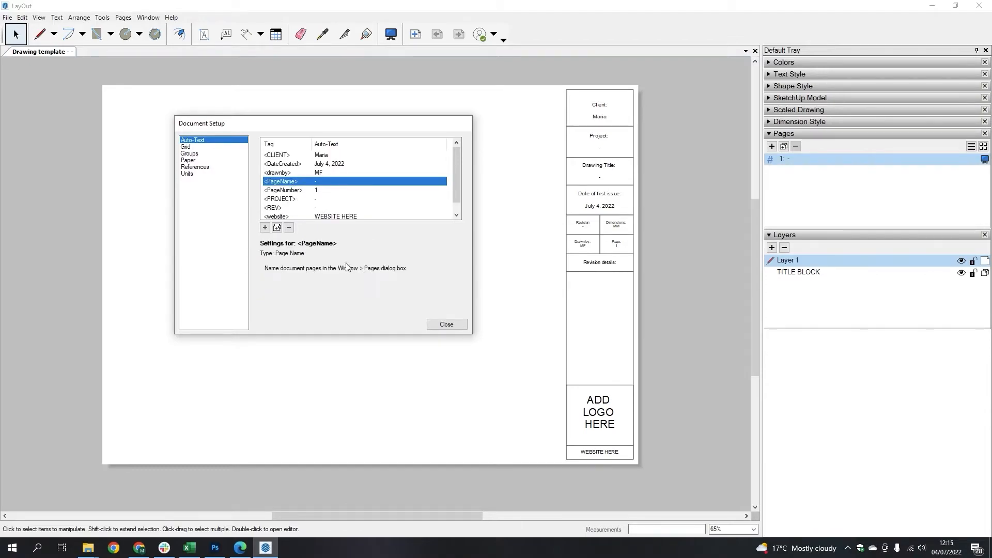
{"action": "left_click", "coordinate": [585, 292]}
{"action": "left_click", "coordinate": [290, 191]}
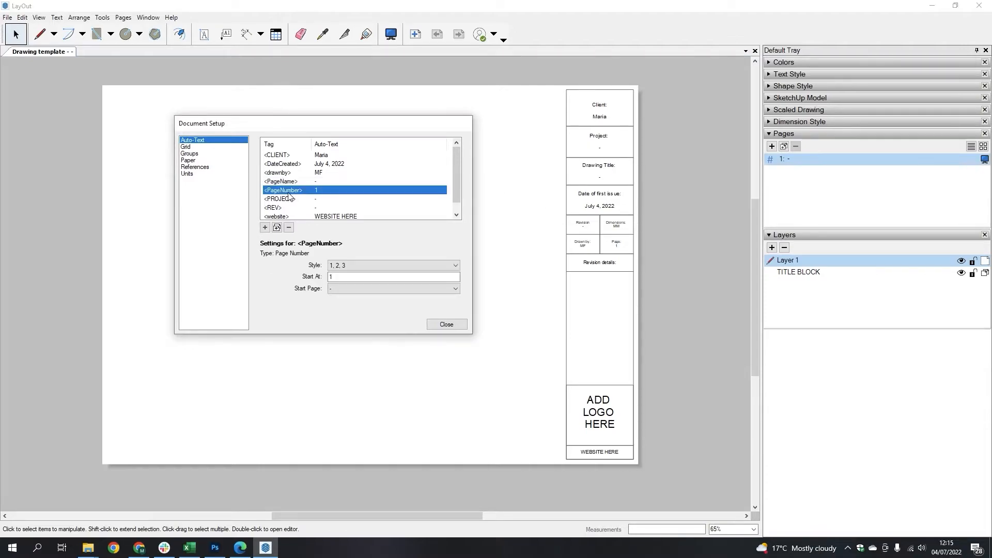
{"action": "left_click", "coordinate": [517, 279]}
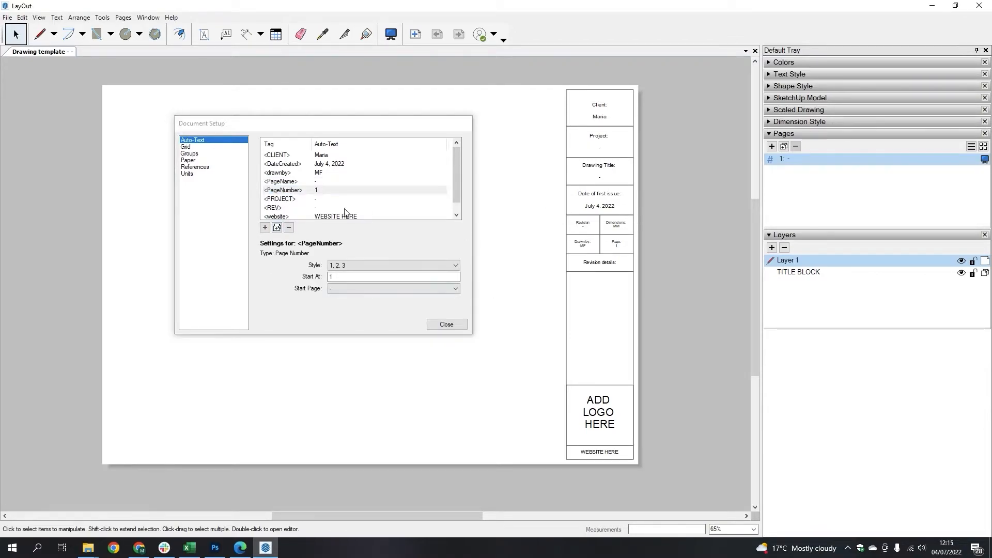
- Set the <PROJECT> auto-text to "1234 Wardrobe"
{"action": "left_click", "coordinate": [284, 202]}
{"action": "key", "text": "Tab"}
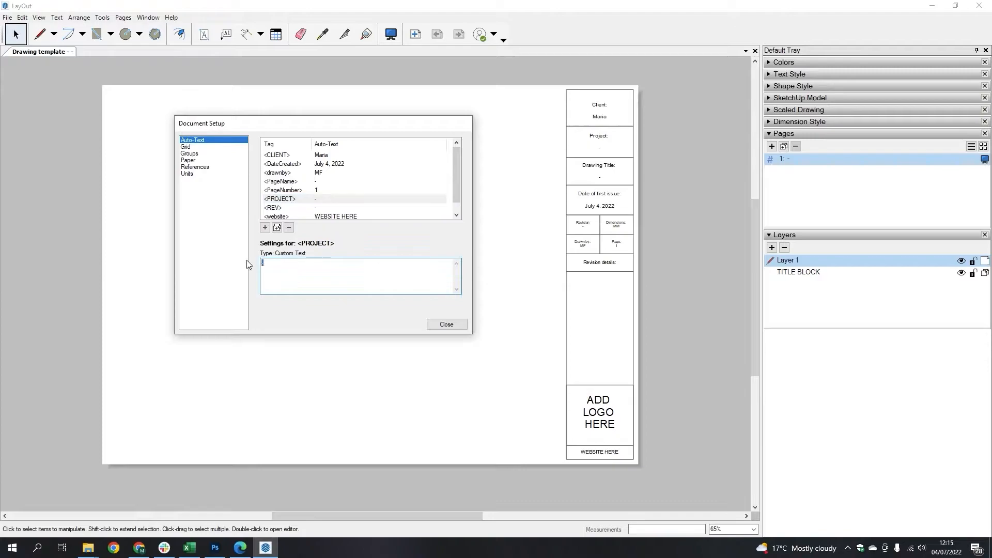
{"action": "type", "text": "1234 WAR"}
{"action": "key", "text": "BackSpace"}
{"action": "type", "text": "Wardrobe"}
- Try "A" as the <REV> auto-text and set it back to a dash
{"action": "left_click", "coordinate": [281, 210]}
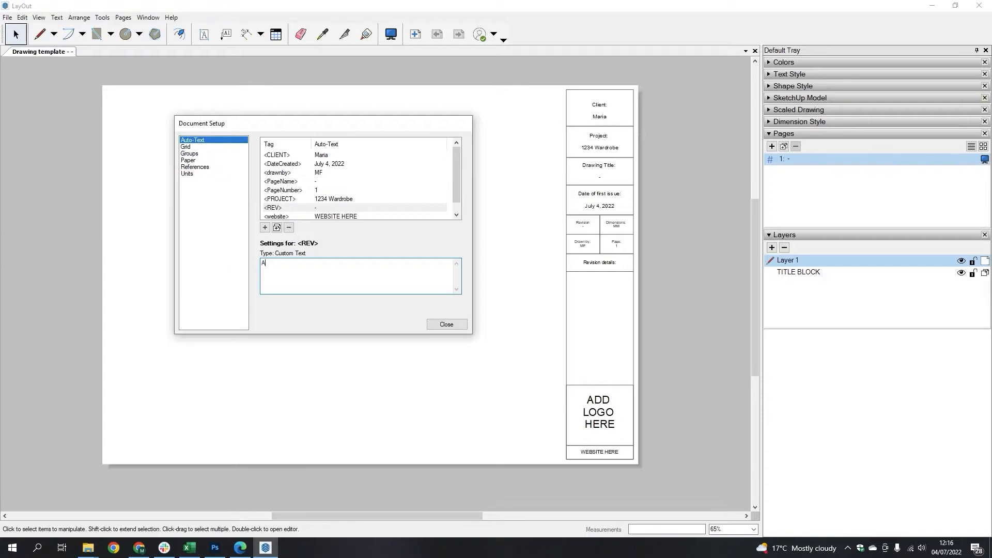
{"action": "key", "text": "BackSpace"}
{"action": "type", "text": "-"}
- Set the <website> auto-text to "clifforddesignhouse.co.uk" and close the document setup
{"action": "scroll", "coordinate": [303, 212], "scroll_direction": "down", "scroll_amount": 1}
{"action": "left_click", "coordinate": [333, 207]}
{"action": "triple_click", "coordinate": [279, 263]}
{"action": "type", "text": "MARI"}
{"action": "key", "text": "BackSpace"}
{"action": "key", "text": "BackSpace"}
{"action": "key", "text": "BackSpace"}
{"action": "key", "text": "BackSpace"}
{"action": "type", "text": "clifforddesignhouse.co."}
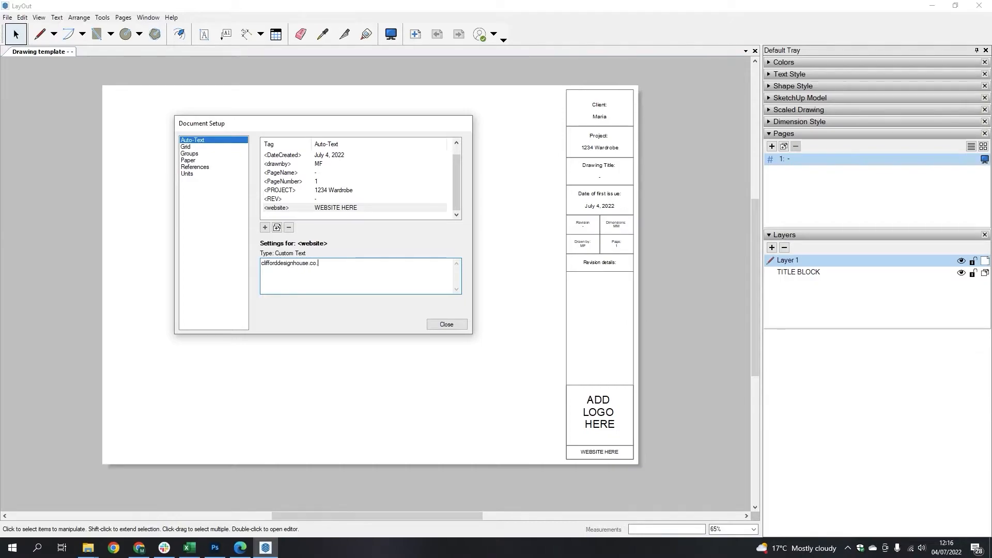
{"action": "left_click", "coordinate": [428, 325]}
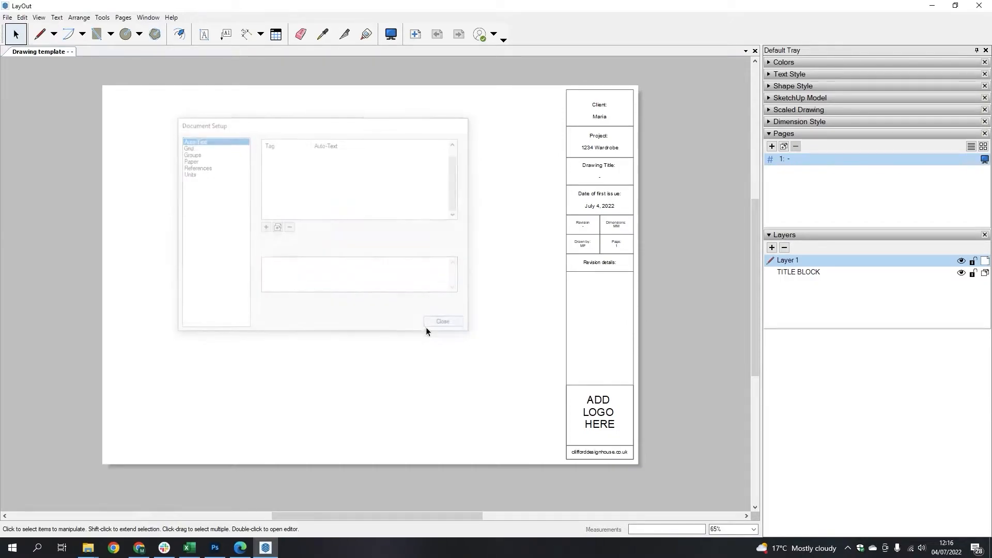
- Delete the "ADD LOGO HERE" placeholder from the title block and bring the Clifford Design House logo image onto the page
{"action": "left_click", "coordinate": [606, 422]}
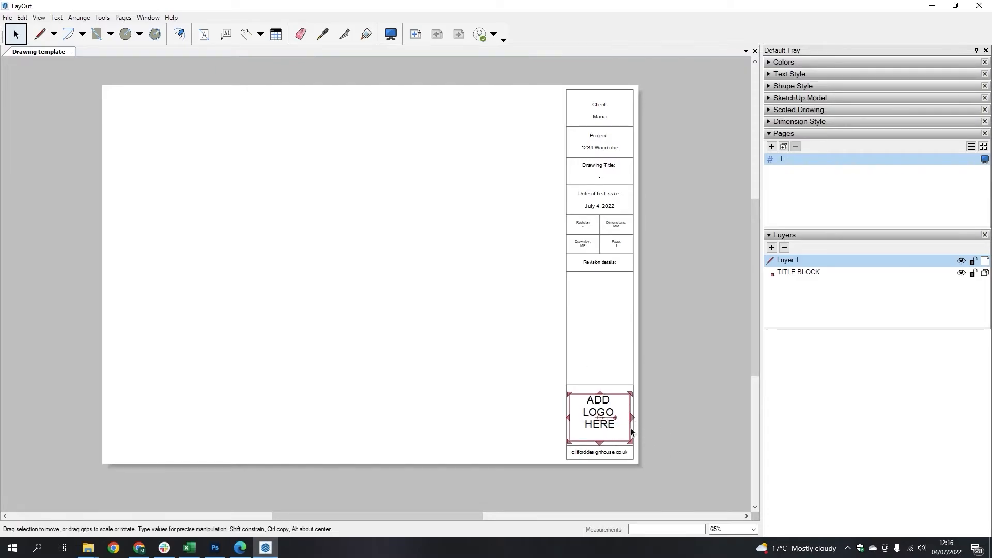
{"action": "key", "text": "Delete"}
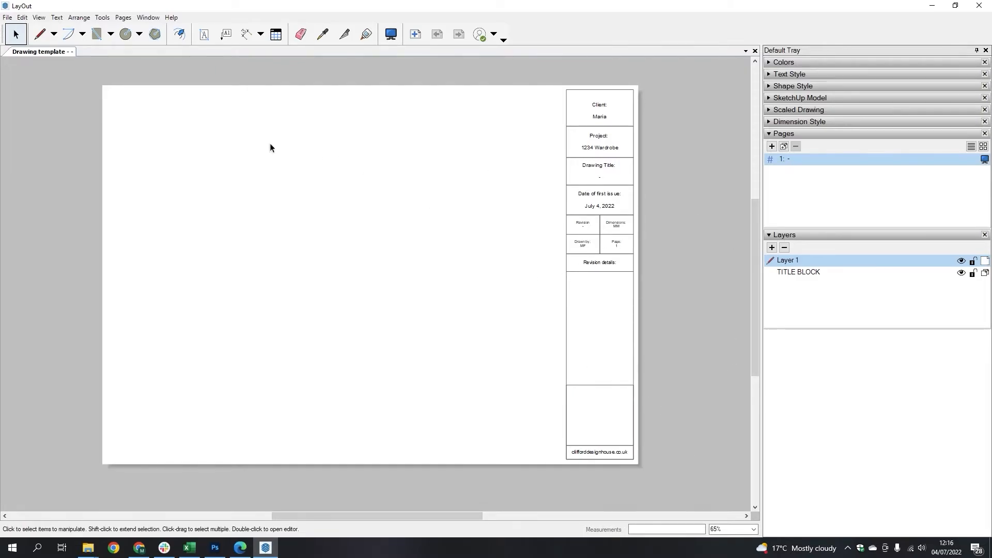
{"action": "left_click", "coordinate": [8, 17]}
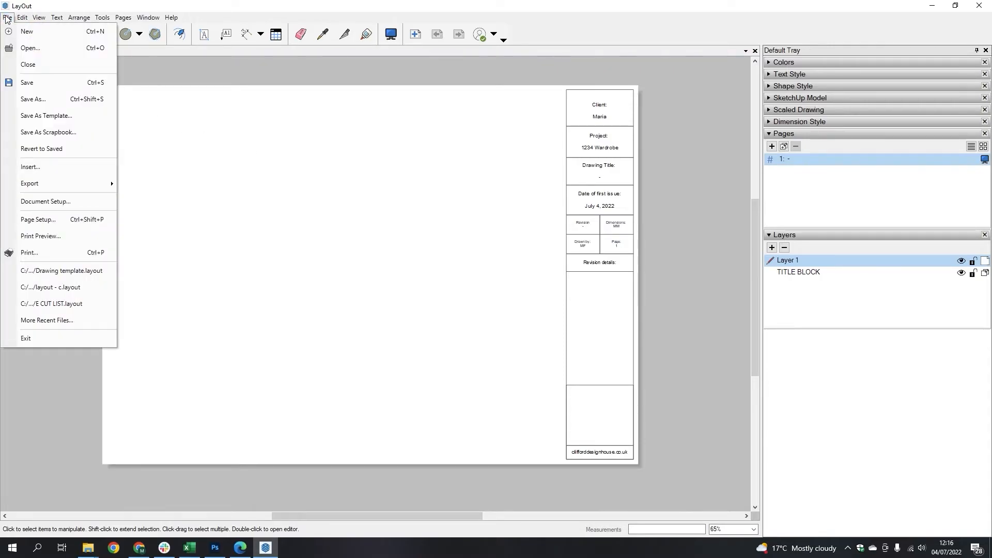
{"action": "left_click", "coordinate": [57, 163]}
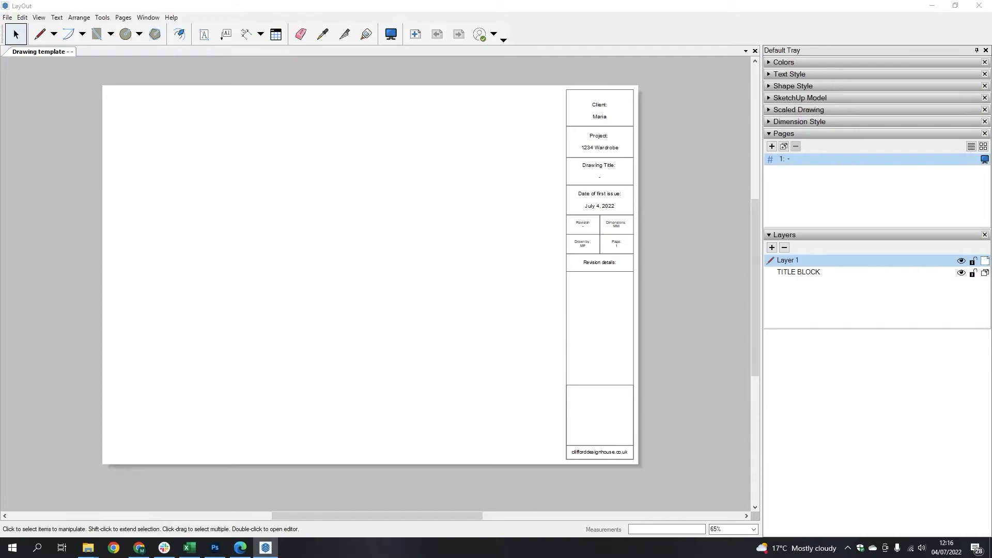
{"action": "key", "text": "ctrl+v"}
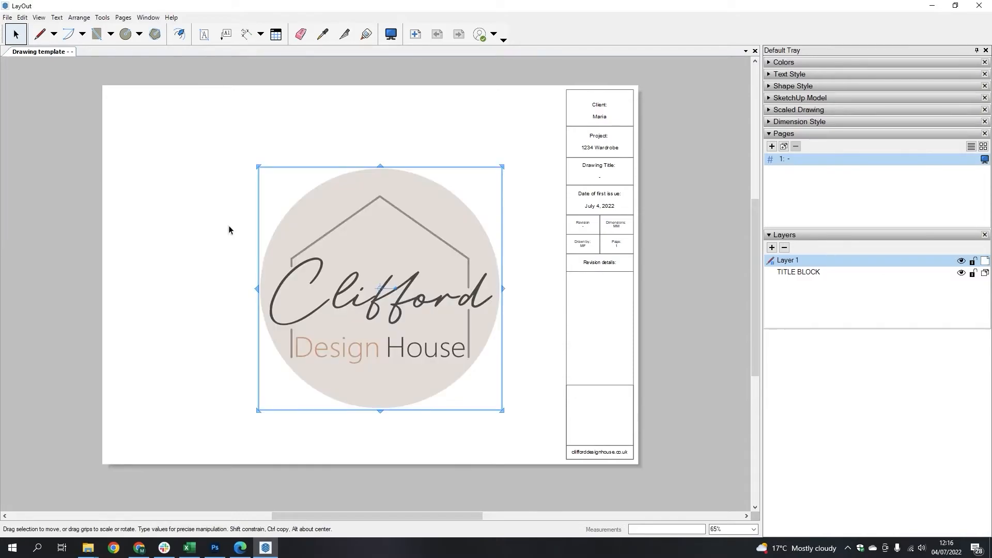
- Scale the logo down and center it in the empty logo box above the website line of the title block
{"action": "left_click_drag", "start_coordinate": [502, 411], "coordinate": [291, 227]}
{"action": "left_click_drag", "start_coordinate": [296, 180], "coordinate": [599, 394]}
{"action": "scroll", "coordinate": [676, 463], "scroll_direction": "up", "scroll_amount": 5}
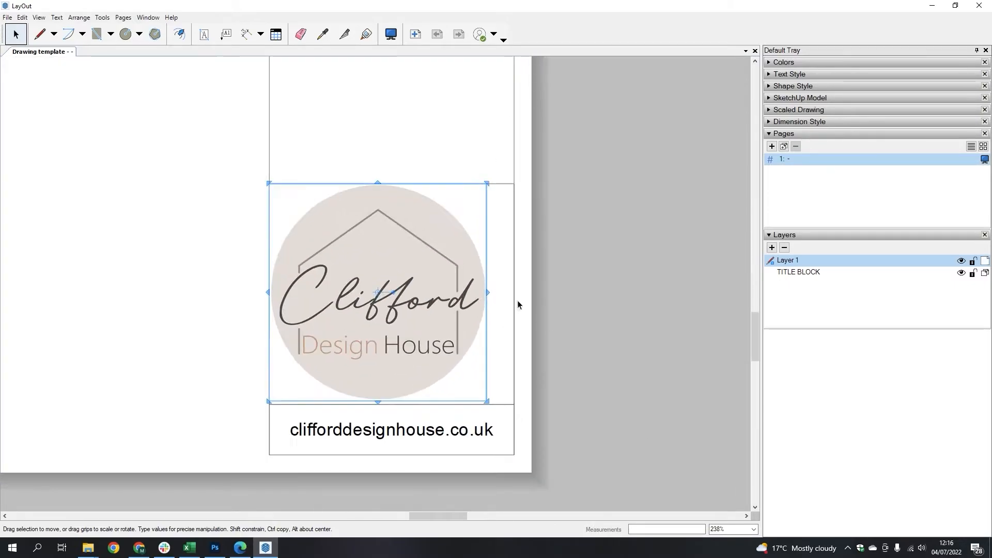
{"action": "left_click_drag", "start_coordinate": [428, 238], "coordinate": [447, 244]}
{"action": "left_click_drag", "start_coordinate": [504, 192], "coordinate": [494, 201]}
{"action": "left_click_drag", "start_coordinate": [451, 319], "coordinate": [456, 303]}
{"action": "left_click_drag", "start_coordinate": [380, 325], "coordinate": [379, 325]}
{"action": "left_click", "coordinate": [572, 332]}
{"action": "scroll", "coordinate": [485, 384], "scroll_direction": "down", "scroll_amount": 7}
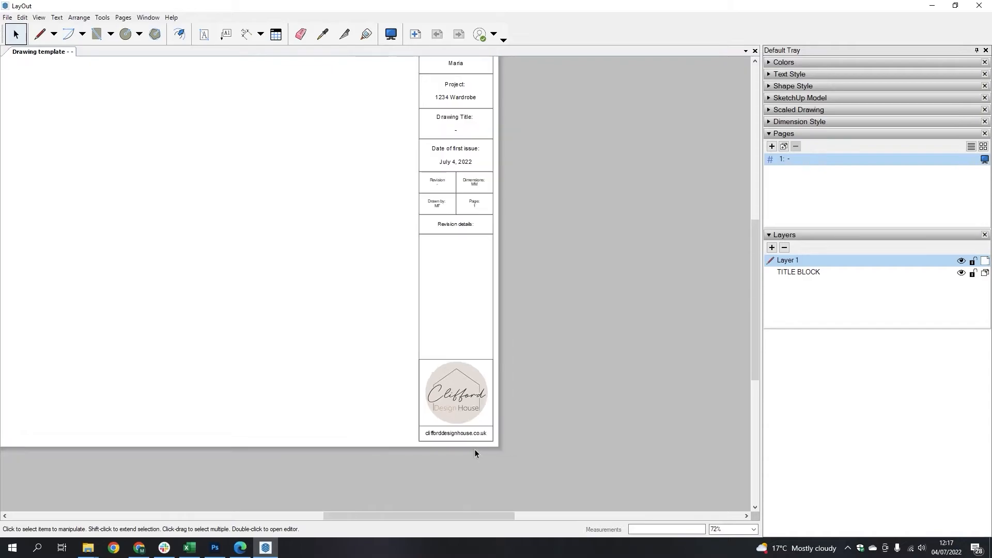
- Rename the first page as "3D view" so the title block's drawing title picks it up
{"action": "scroll", "coordinate": [488, 172], "scroll_direction": "up", "scroll_amount": 3}
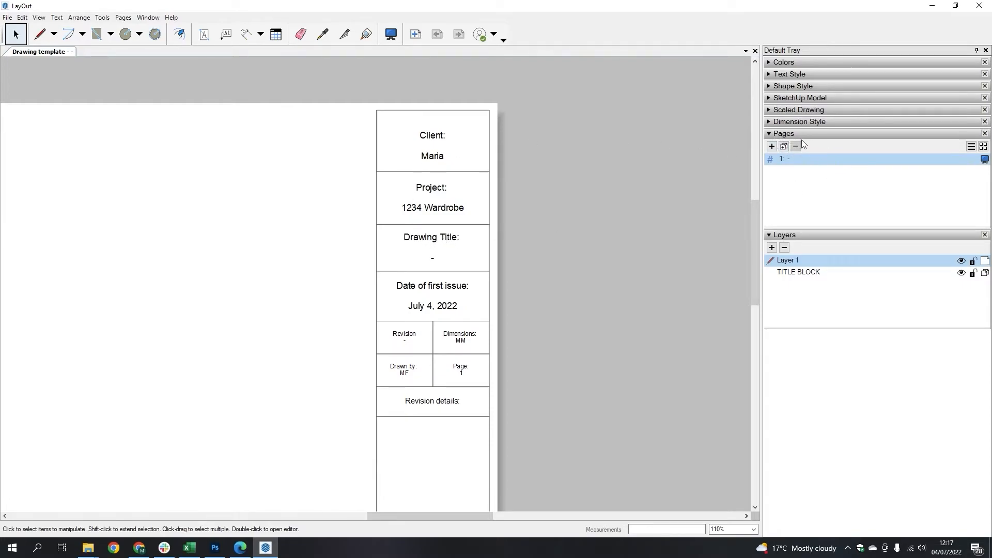
{"action": "left_click", "coordinate": [768, 135]}
{"action": "left_click", "coordinate": [768, 147]}
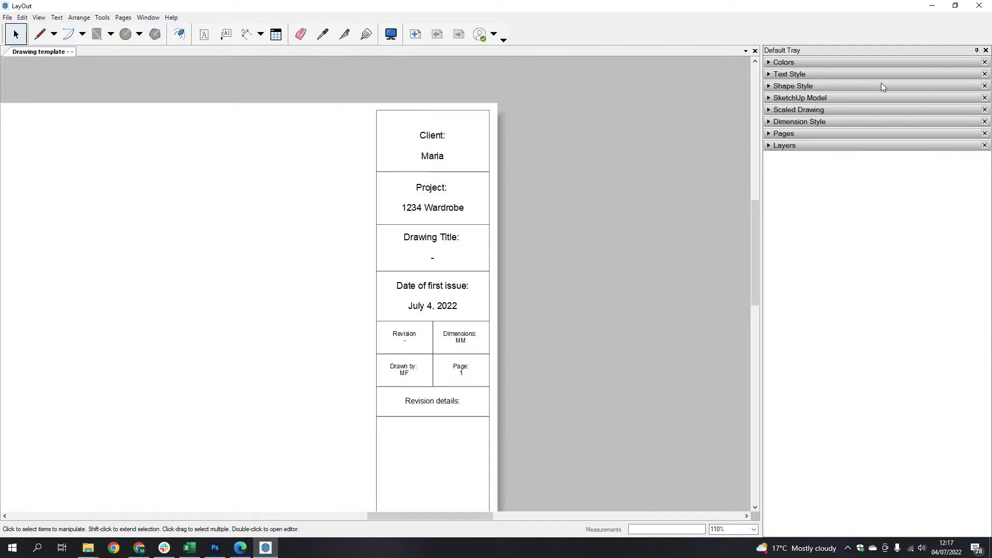
{"action": "left_click", "coordinate": [769, 135]}
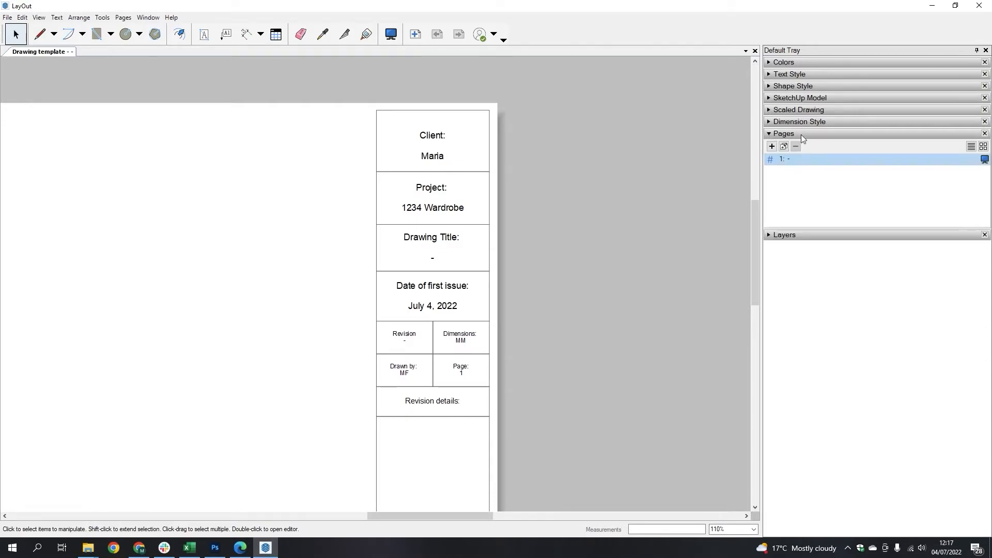
{"action": "double_click", "coordinate": [795, 159]}
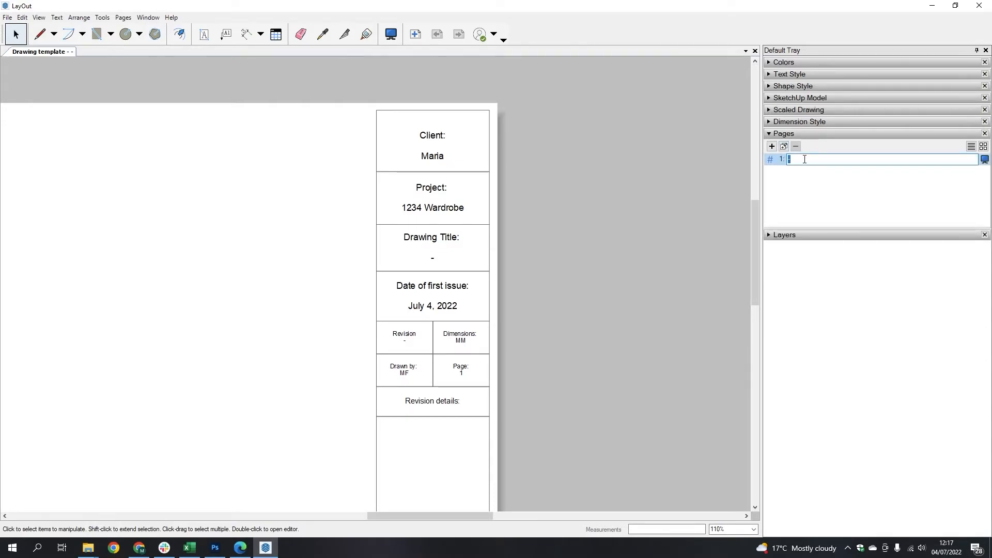
{"action": "type", "text": "3D view"}
{"action": "key", "text": "Return"}
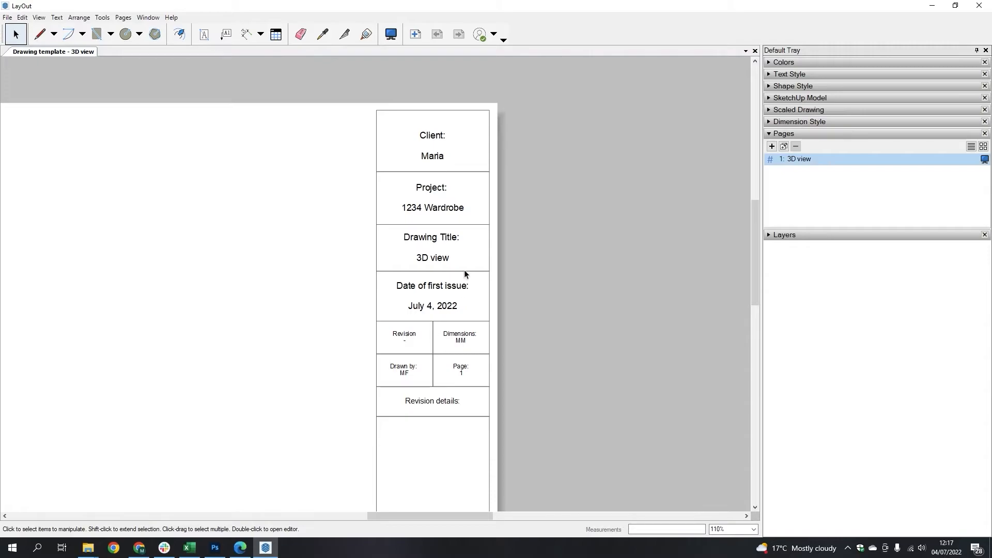
- Add a second page to the document and return to the 3D view page
{"action": "scroll", "coordinate": [436, 150], "scroll_direction": "down", "scroll_amount": 4}
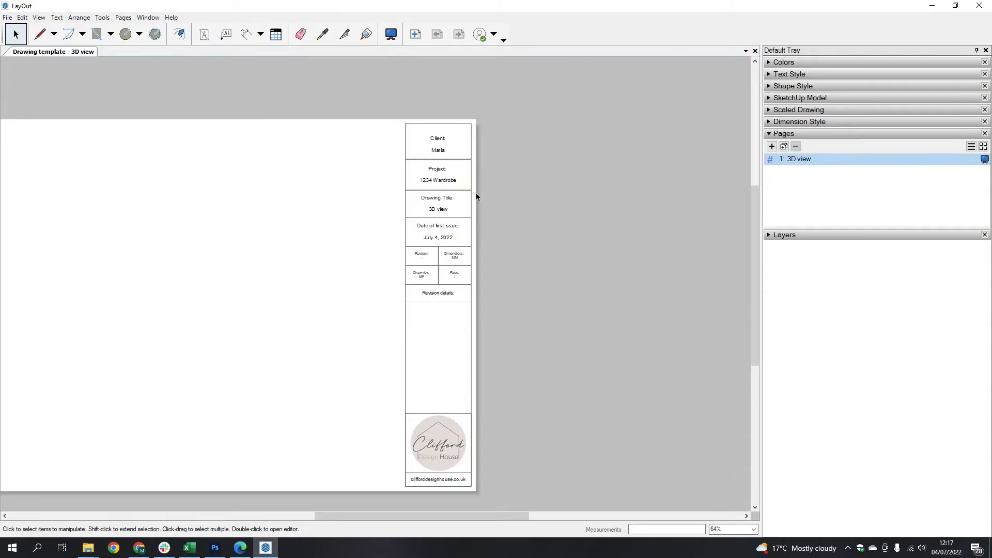
{"action": "scroll", "coordinate": [445, 200], "scroll_direction": "up", "scroll_amount": 5}
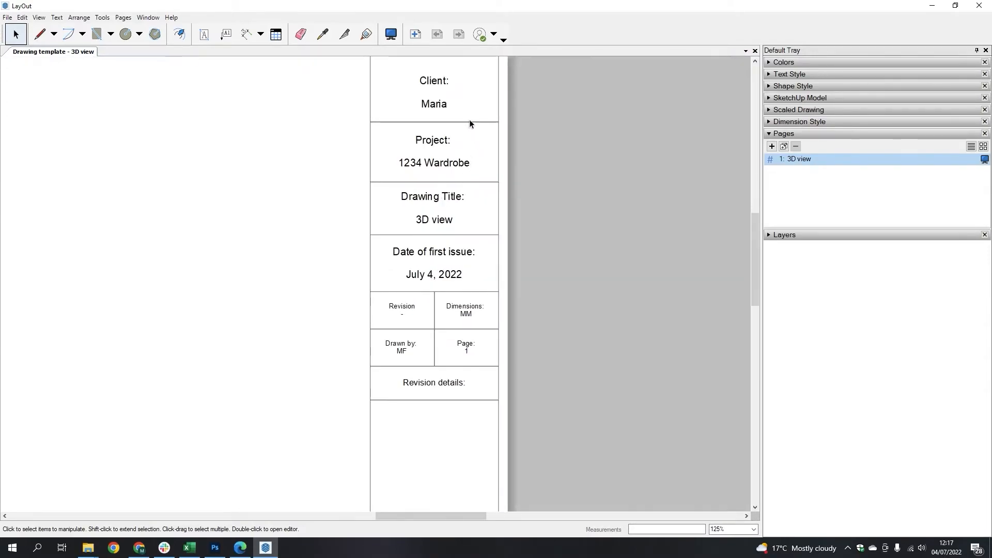
{"action": "scroll", "coordinate": [522, 164], "scroll_direction": "down", "scroll_amount": 5}
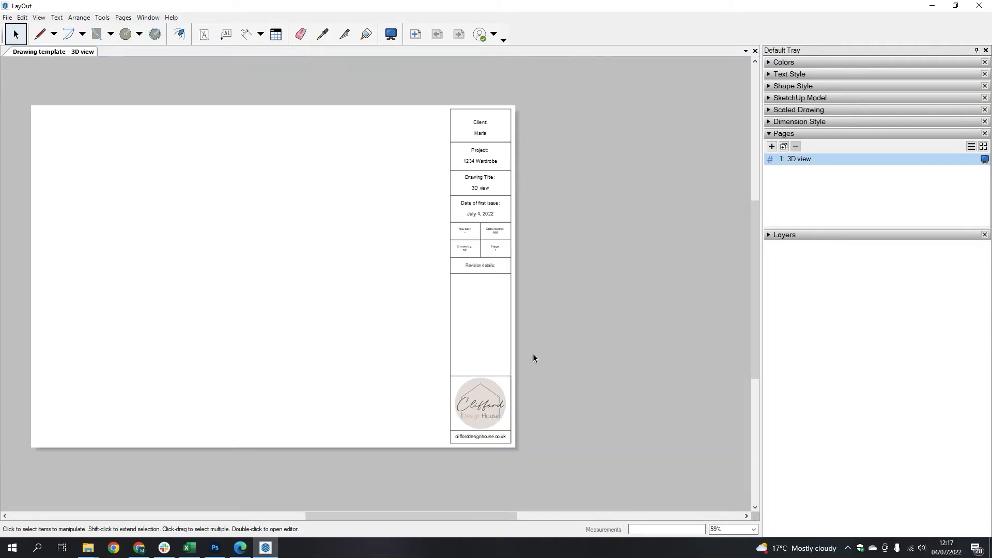
{"action": "scroll", "coordinate": [533, 357], "scroll_direction": "up", "scroll_amount": 1}
{"action": "scroll", "coordinate": [540, 392], "scroll_direction": "down", "scroll_amount": 1}
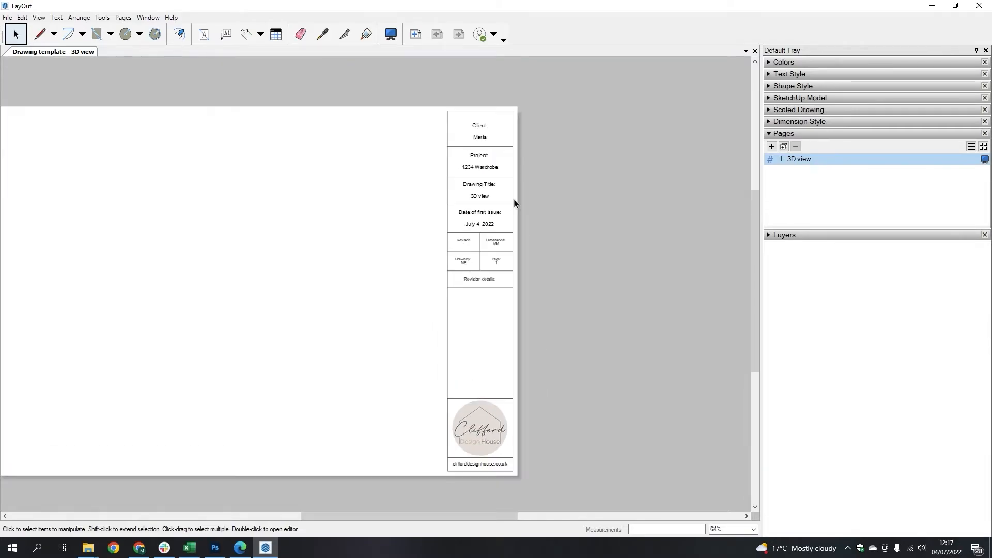
{"action": "left_click", "coordinate": [772, 147]}
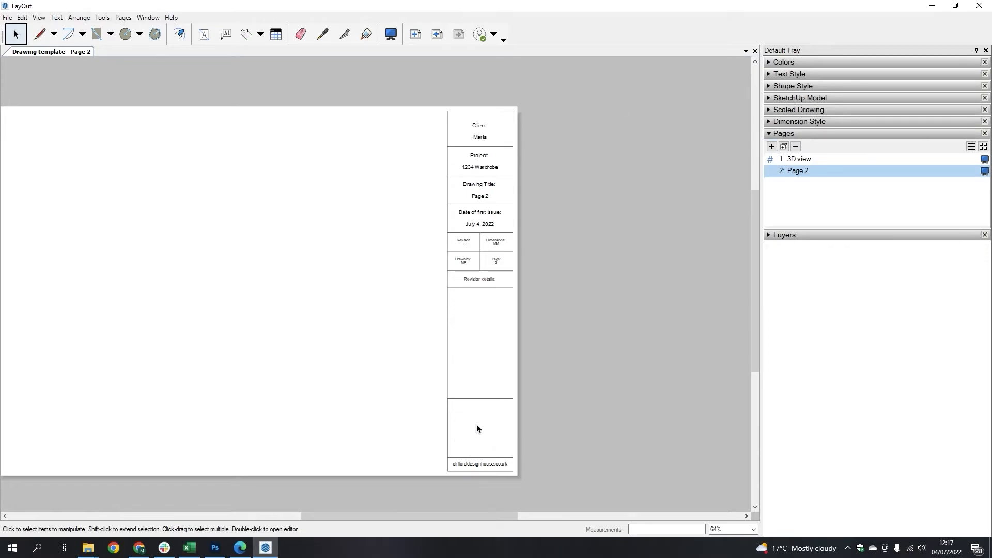
{"action": "left_click", "coordinate": [799, 160]}
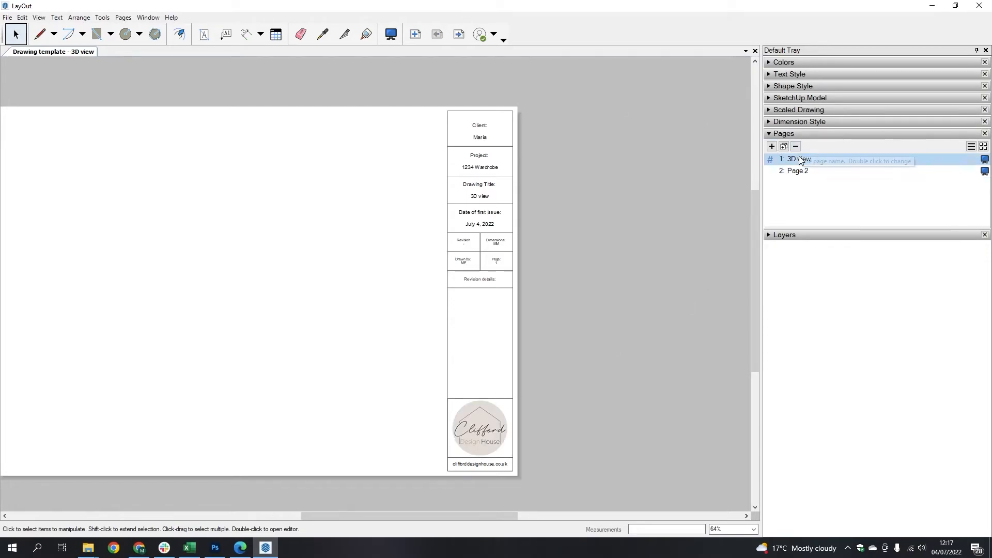
- Move the logo image onto the shared TITLE BLOCK layer and check it on the second page
{"action": "left_click", "coordinate": [477, 430]}
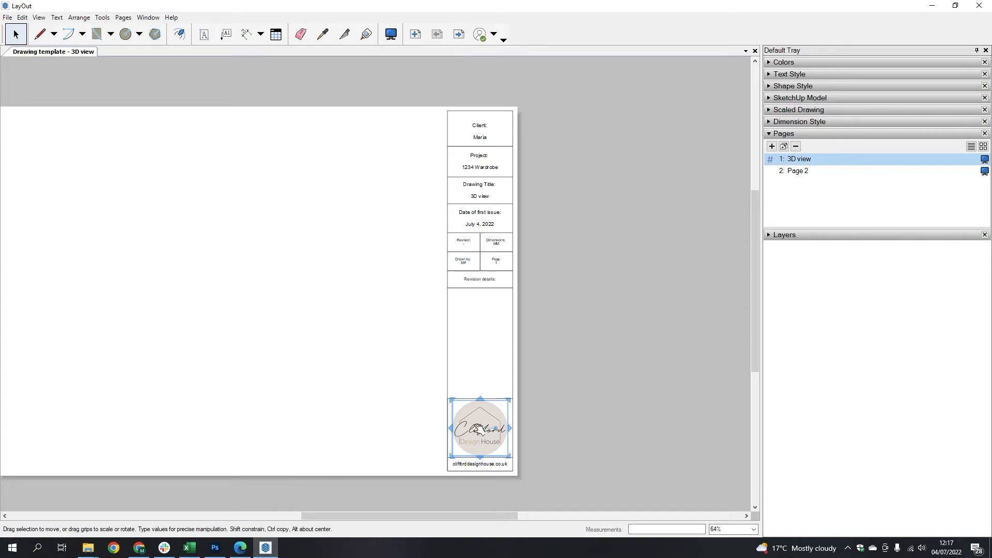
{"action": "right_click", "coordinate": [477, 429]}
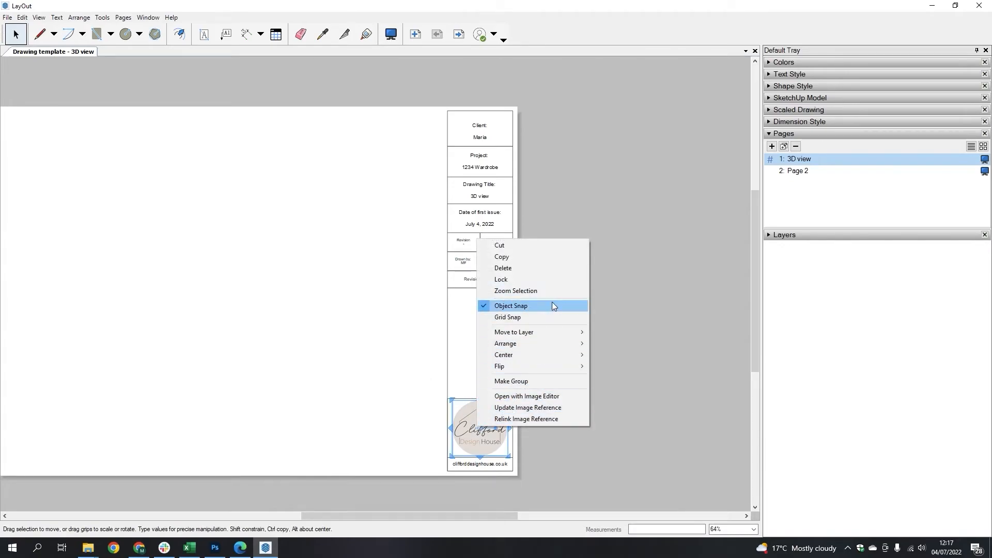
{"action": "mouse_move", "coordinate": [547, 334]}
{"action": "left_click", "coordinate": [621, 358]}
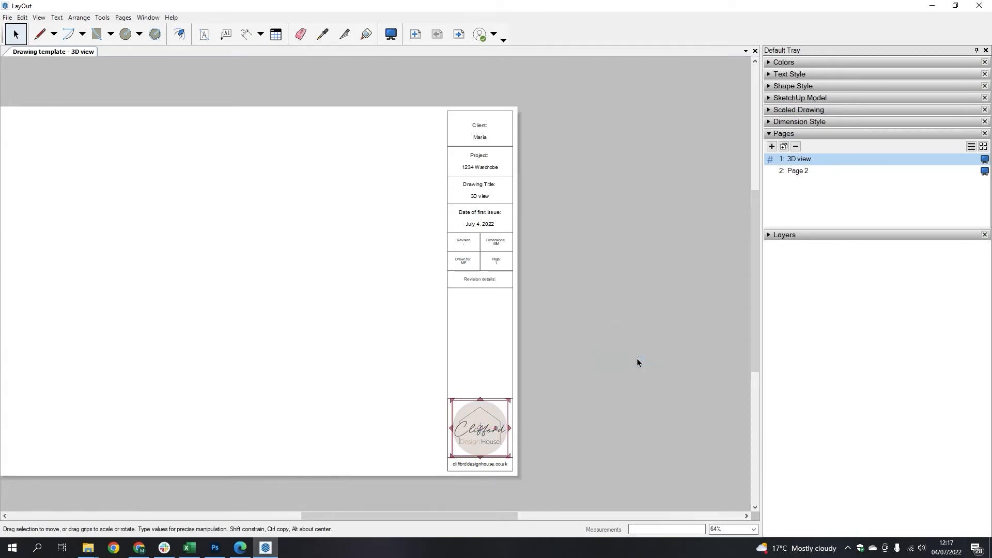
{"action": "left_click", "coordinate": [769, 235]}
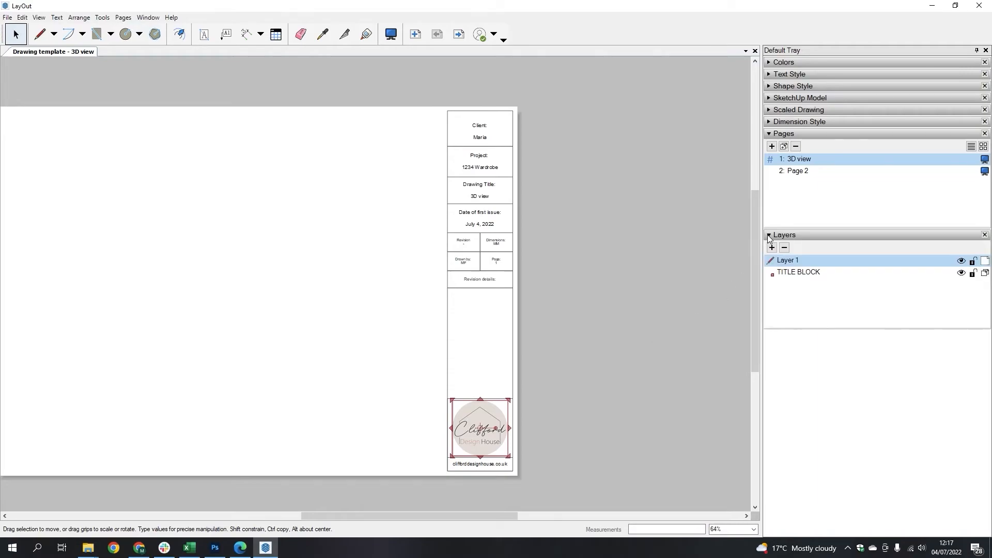
{"action": "left_click", "coordinate": [812, 273]}
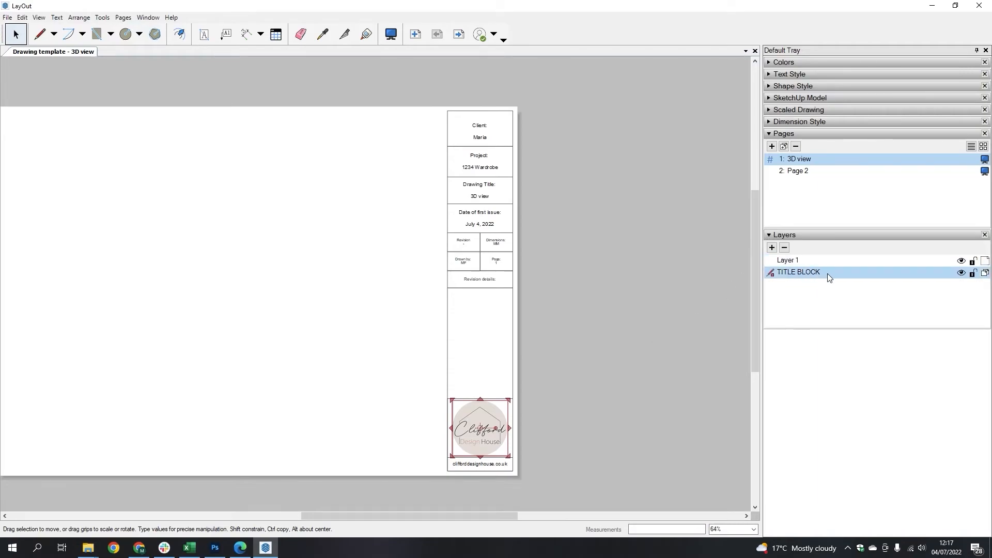
{"action": "left_click", "coordinate": [461, 358]}
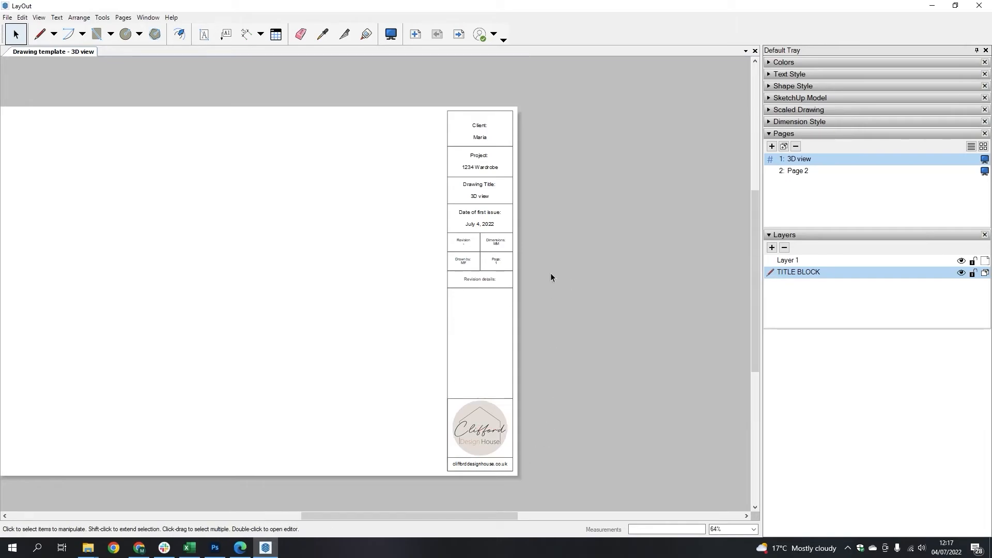
{"action": "left_click", "coordinate": [792, 171]}
{"action": "left_click", "coordinate": [801, 161]}
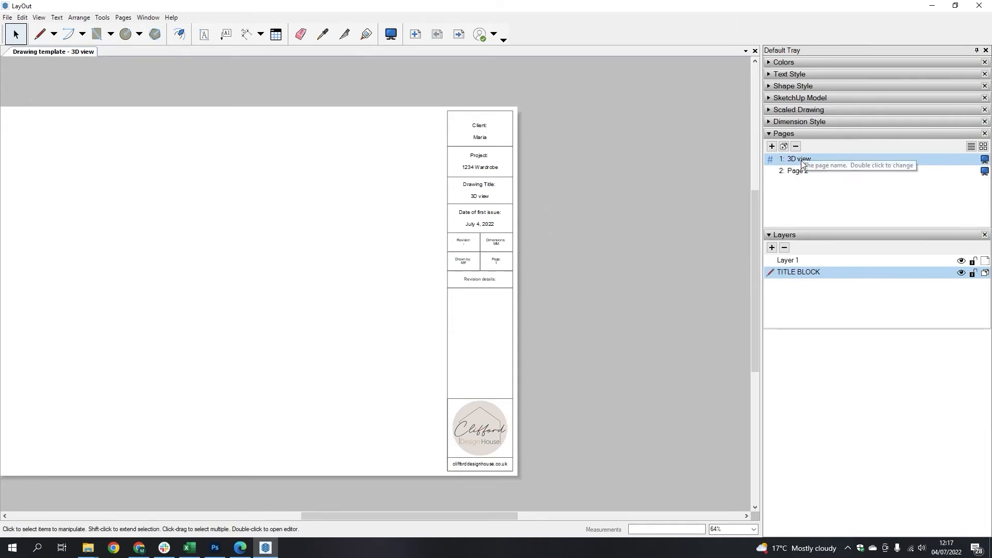
- Try locking the TITLE BLOCK layer and unlock it again
{"action": "left_click", "coordinate": [973, 273]}
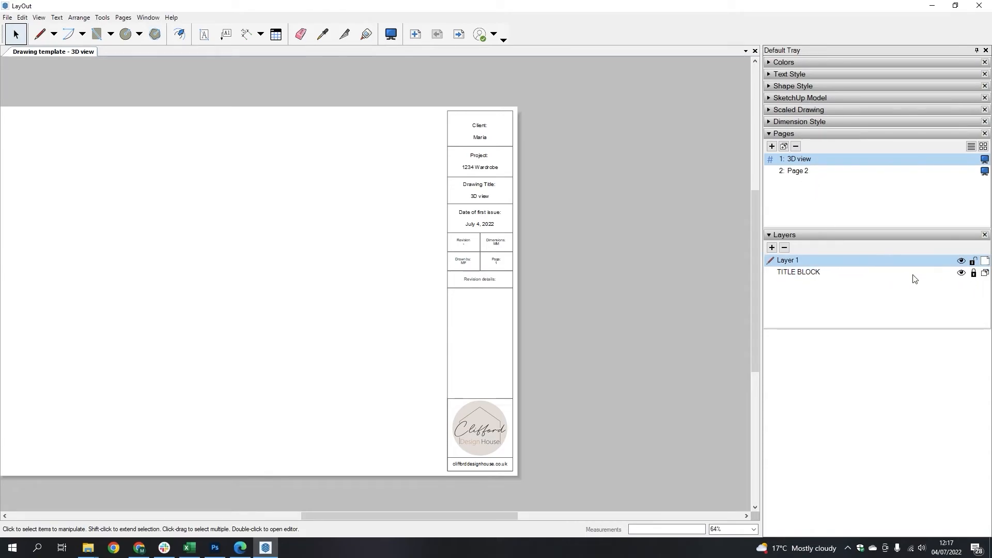
{"action": "left_click", "coordinate": [973, 274]}
- Recolor the stroke of all title block boxes with the pale beige sampled from the logo's circle
{"action": "left_click_drag", "start_coordinate": [431, 93], "coordinate": [578, 501]}
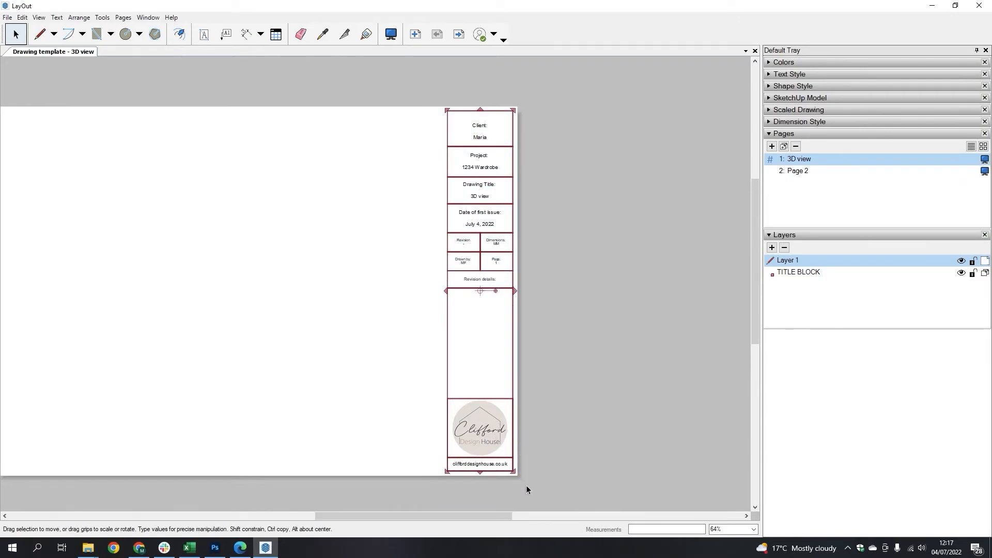
{"action": "scroll", "coordinate": [520, 480], "scroll_direction": "up", "scroll_amount": 4}
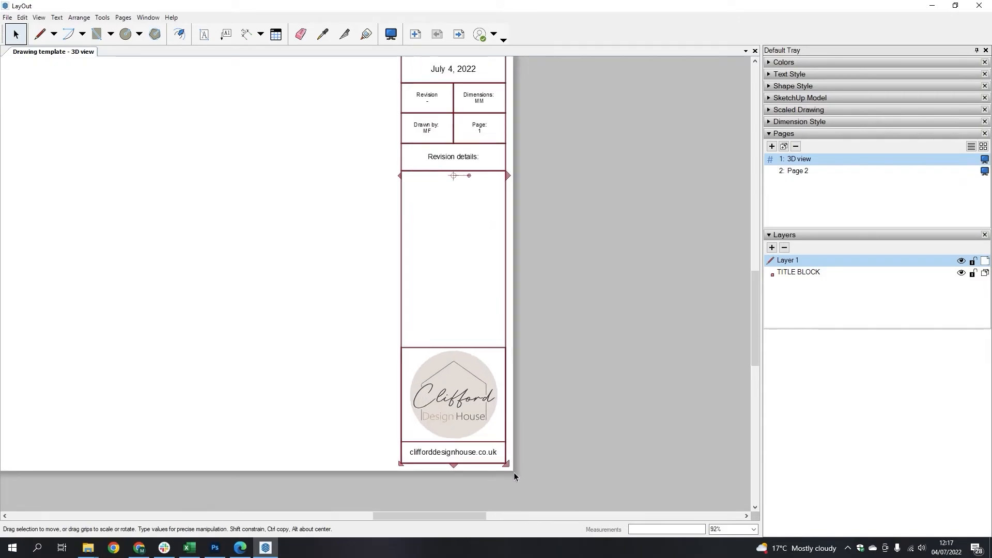
{"action": "left_click", "coordinate": [769, 87]}
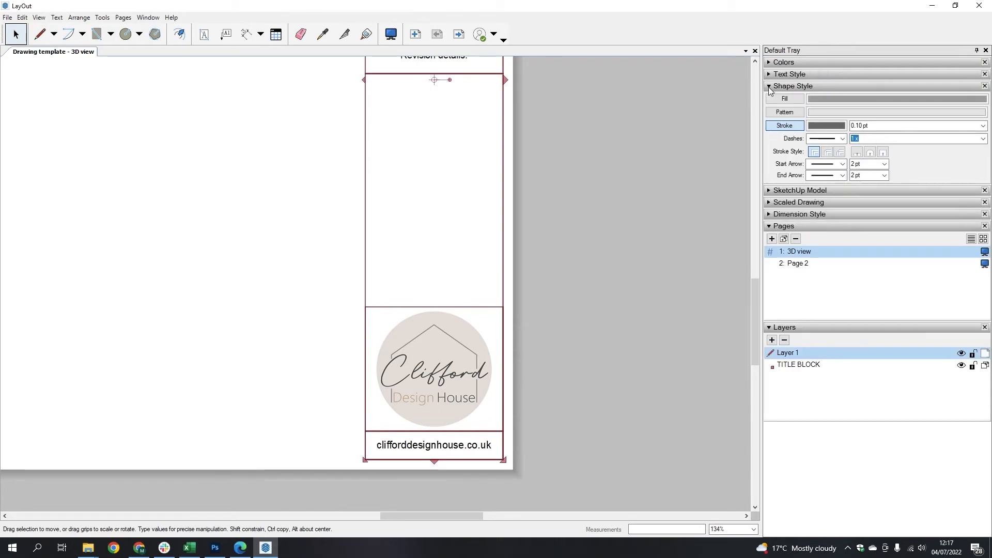
{"action": "left_click", "coordinate": [826, 125]}
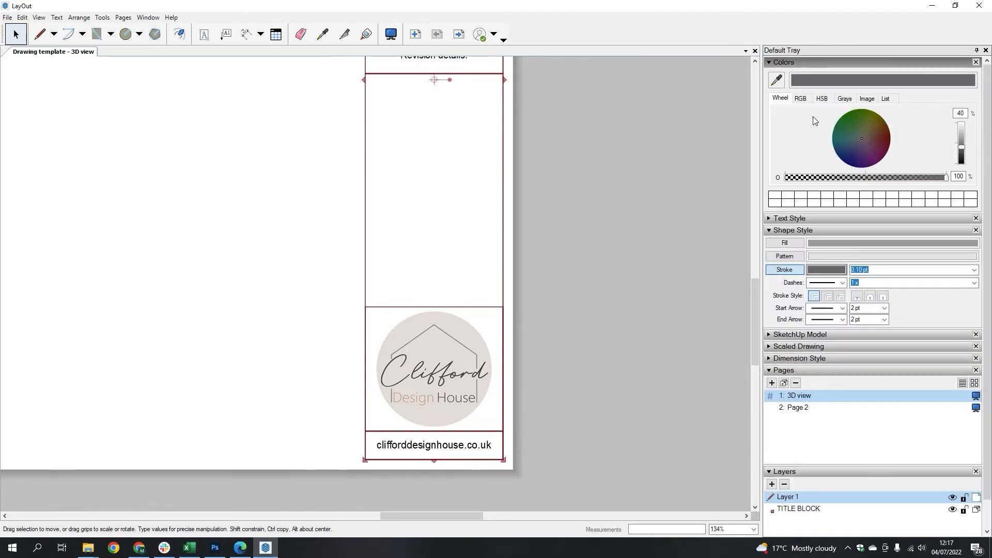
{"action": "left_click", "coordinate": [776, 79]}
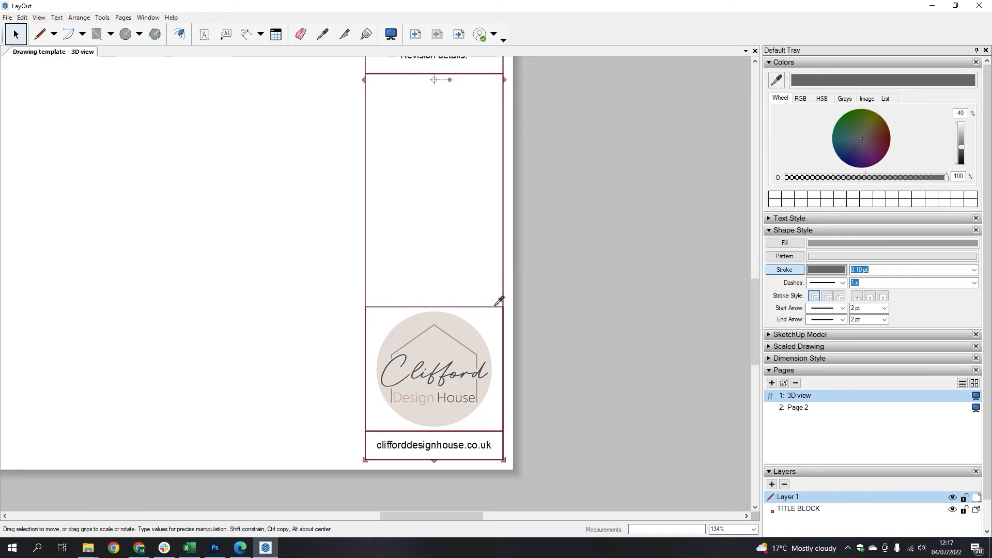
{"action": "left_click", "coordinate": [469, 340]}
{"action": "left_click", "coordinate": [580, 287]}
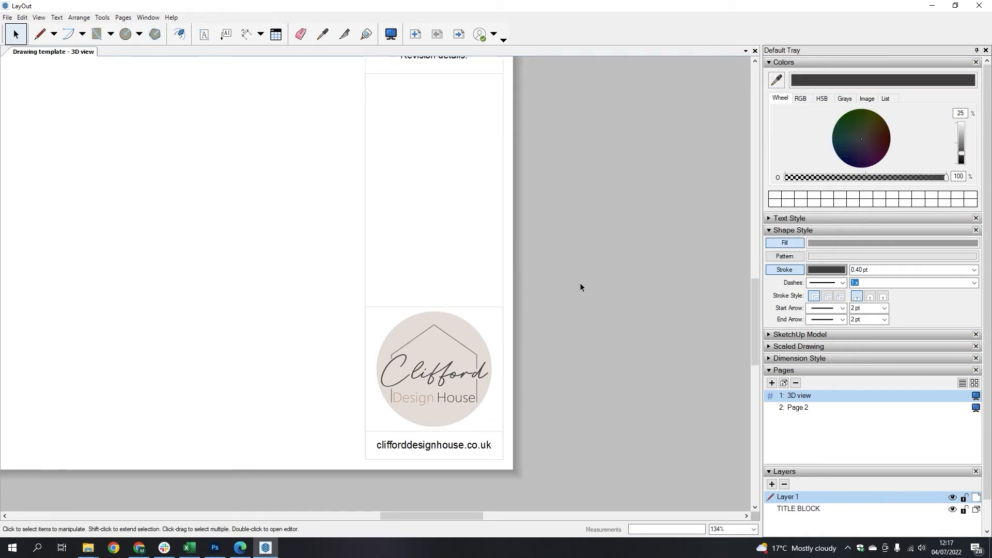
- Recolor the website text under the logo with the tan sampled from the word "Design" in the logo
{"action": "scroll", "coordinate": [454, 451], "scroll_direction": "up", "scroll_amount": 3}
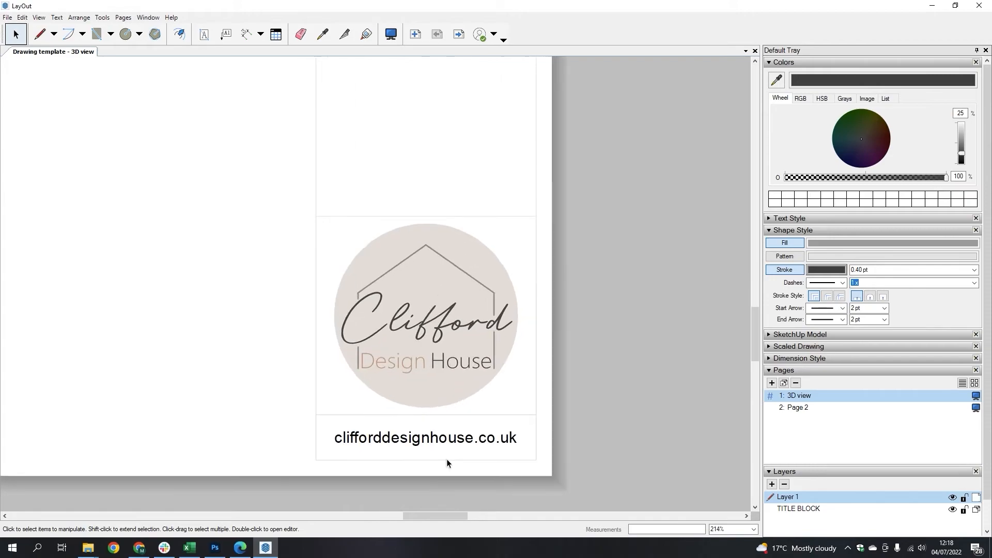
{"action": "left_click", "coordinate": [455, 441]}
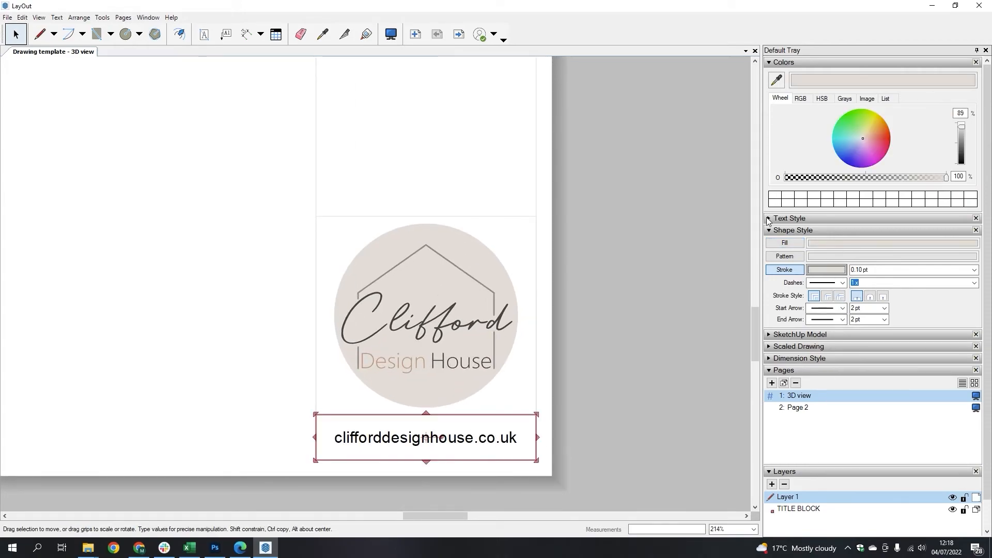
{"action": "left_click", "coordinate": [784, 217]}
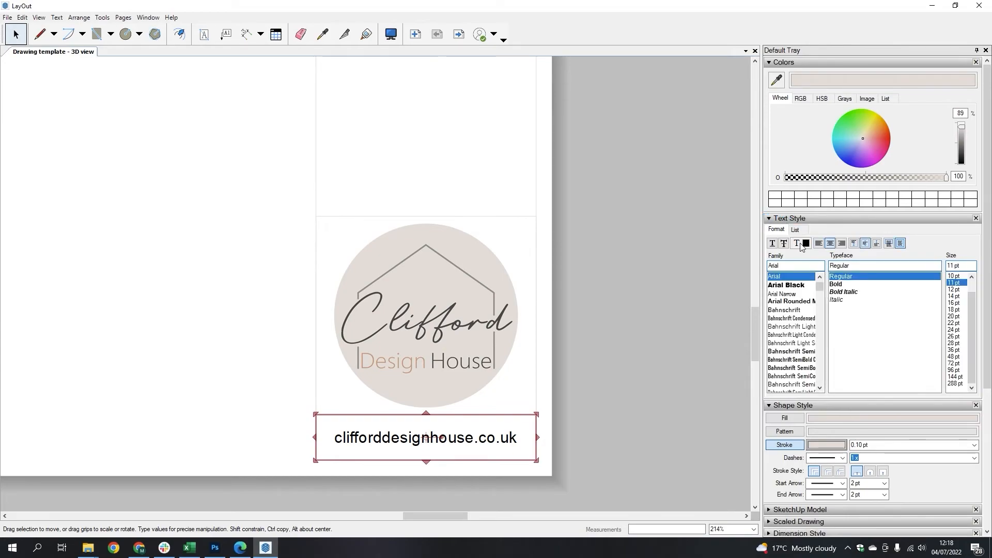
{"action": "left_click", "coordinate": [799, 243]}
{"action": "left_click", "coordinate": [776, 80]}
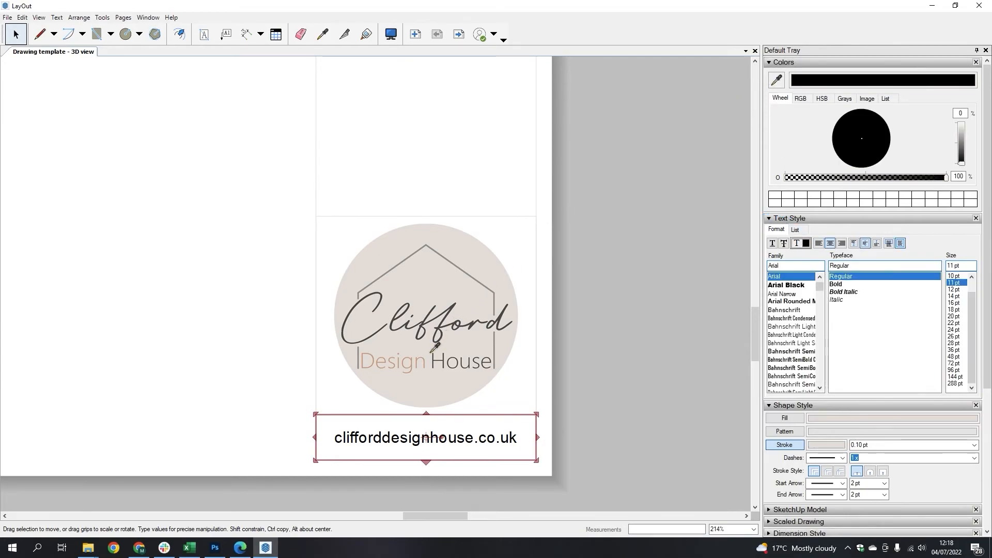
{"action": "left_click", "coordinate": [417, 368]}
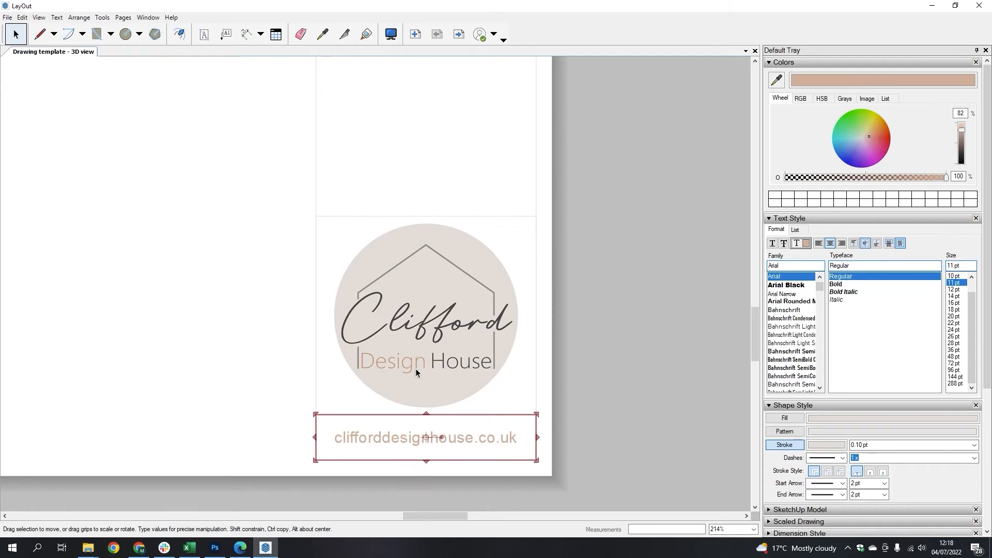
{"action": "left_click", "coordinate": [555, 436]}
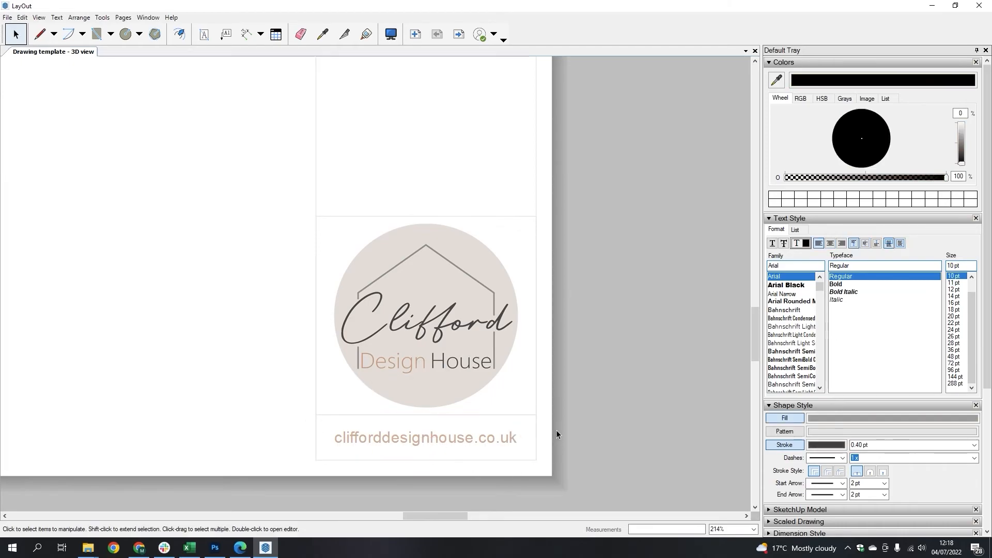
- Review the recolored title block from the client box down to the website line and across the whole page
{"action": "scroll", "coordinate": [512, 460], "scroll_direction": "down", "scroll_amount": 2}
{"action": "scroll", "coordinate": [512, 460], "scroll_direction": "down", "scroll_amount": 2}
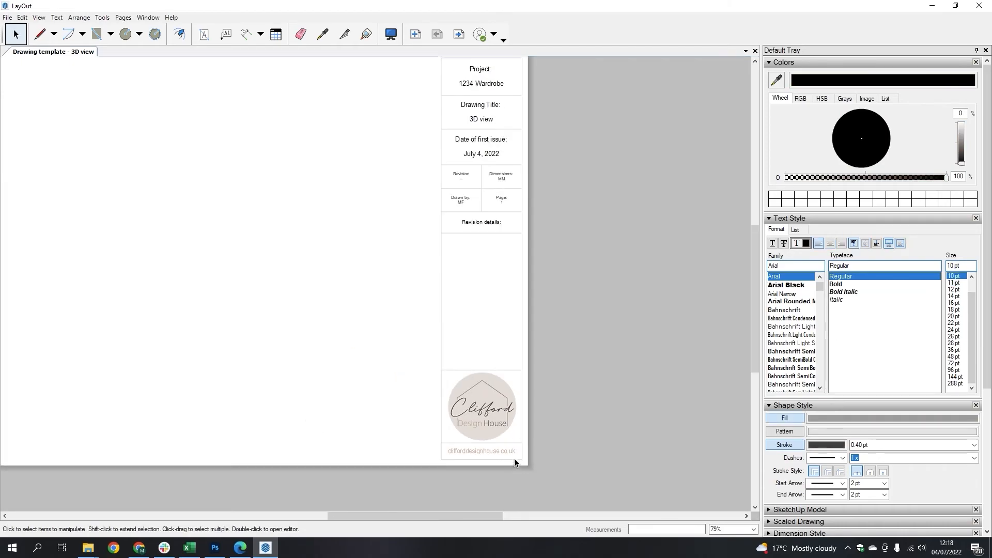
{"action": "scroll", "coordinate": [543, 369], "scroll_direction": "down", "scroll_amount": 1}
{"action": "scroll", "coordinate": [528, 99], "scroll_direction": "up", "scroll_amount": 2}
{"action": "scroll", "coordinate": [528, 99], "scroll_direction": "up", "scroll_amount": 1}
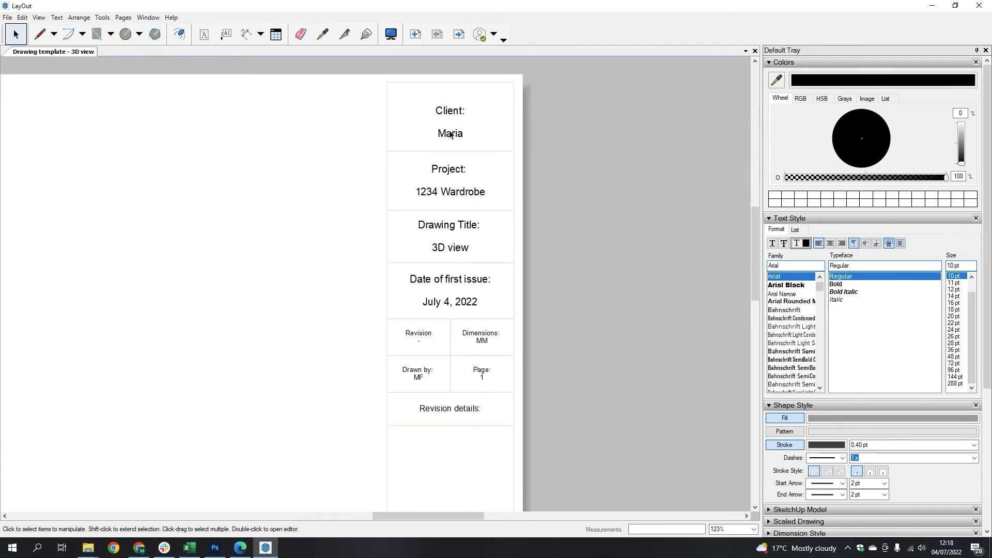
{"action": "scroll", "coordinate": [602, 174], "scroll_direction": "down", "scroll_amount": 3}
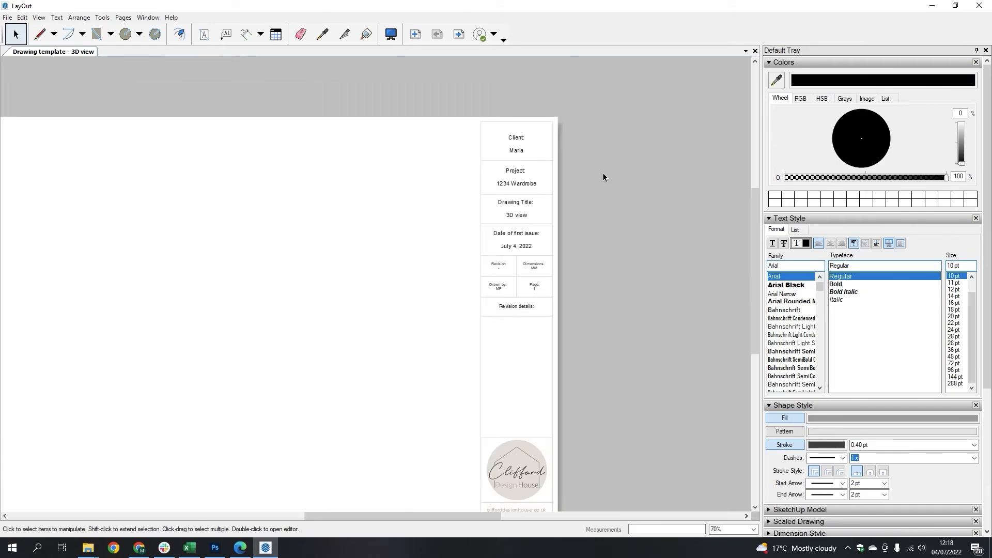
{"action": "scroll", "coordinate": [464, 175], "scroll_direction": "down", "scroll_amount": 1}
{"action": "scroll", "coordinate": [467, 172], "scroll_direction": "up", "scroll_amount": 1}
{"action": "scroll", "coordinate": [286, 207], "scroll_direction": "down", "scroll_amount": 1}
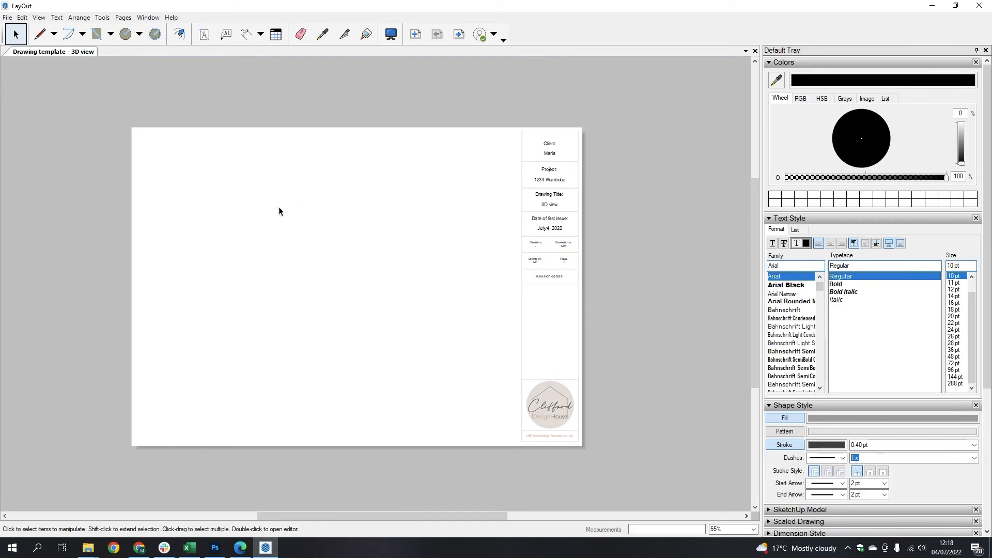
- Save the customized document as a template named "Clifford Design House Template"
{"action": "scroll", "coordinate": [272, 210], "scroll_direction": "up", "scroll_amount": 1}
{"action": "scroll", "coordinate": [304, 206], "scroll_direction": "down", "scroll_amount": 1}
{"action": "scroll", "coordinate": [237, 265], "scroll_direction": "up", "scroll_amount": 1}
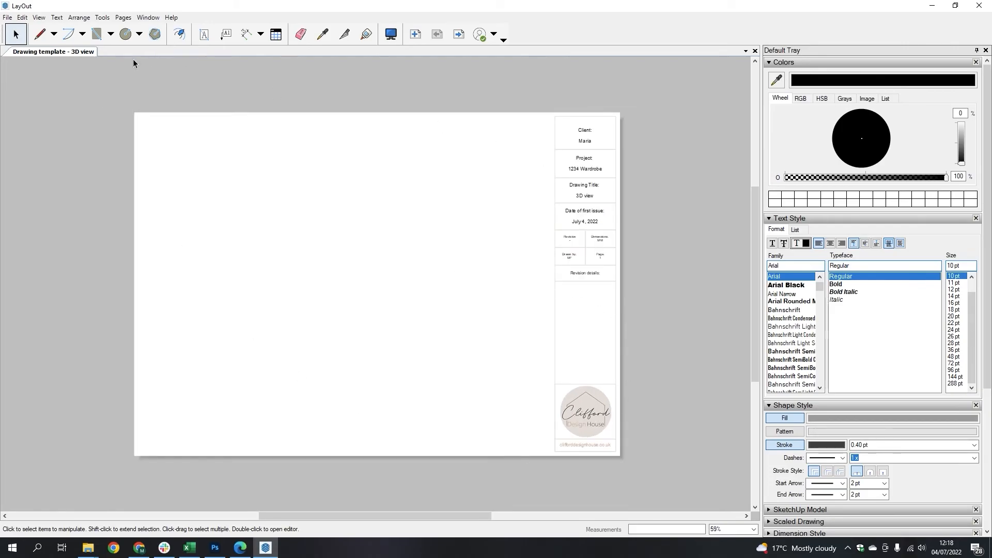
{"action": "left_click", "coordinate": [7, 17]}
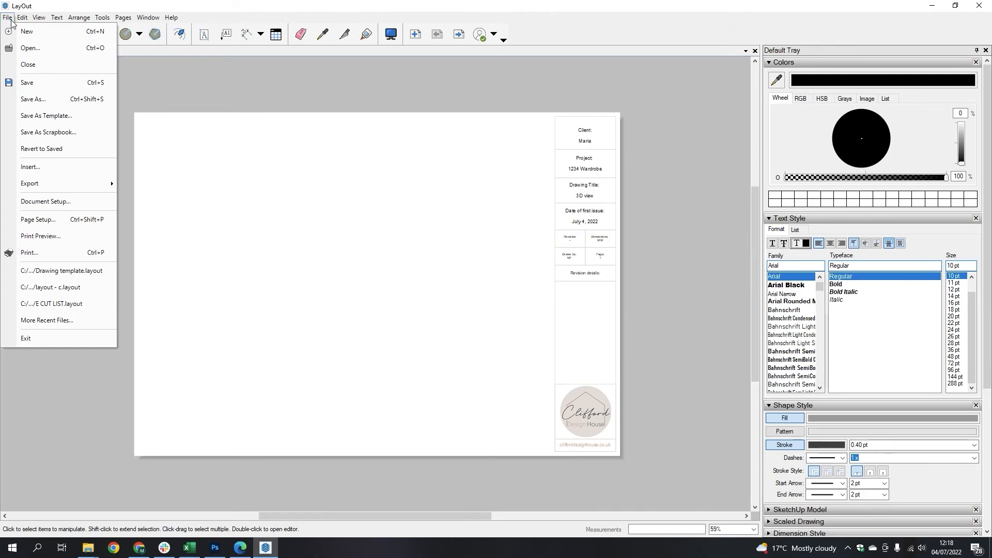
{"action": "left_click", "coordinate": [49, 116]}
{"action": "type", "text": "Clifford Design House Template"}
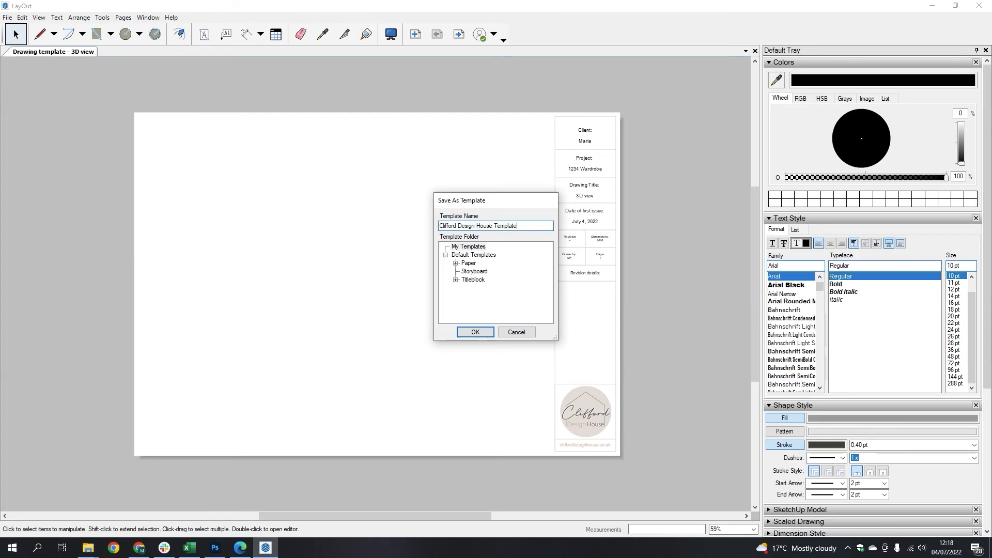
{"action": "key", "text": "Return"}
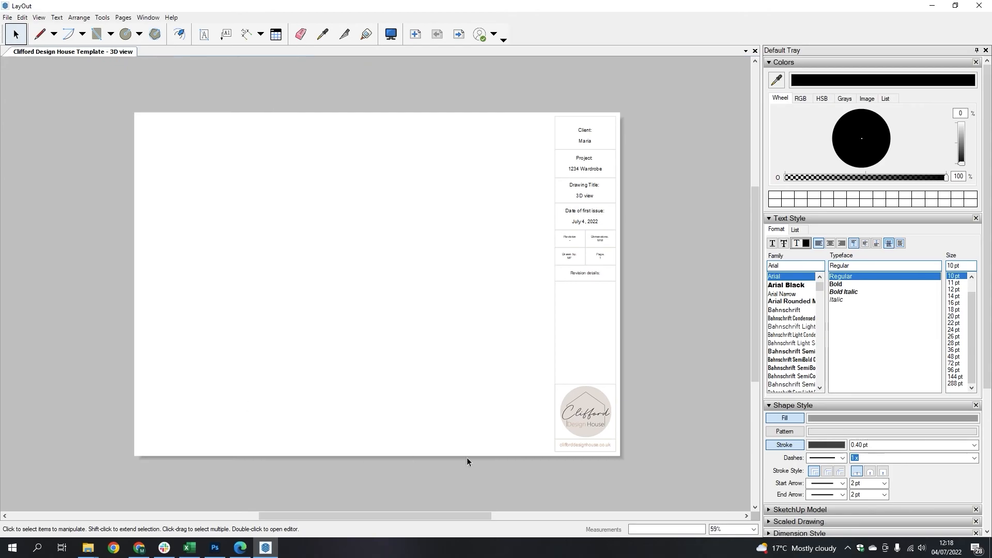
- Start a new document and look up the Clifford Design House Template among the personal templates
{"action": "left_click", "coordinate": [8, 19]}
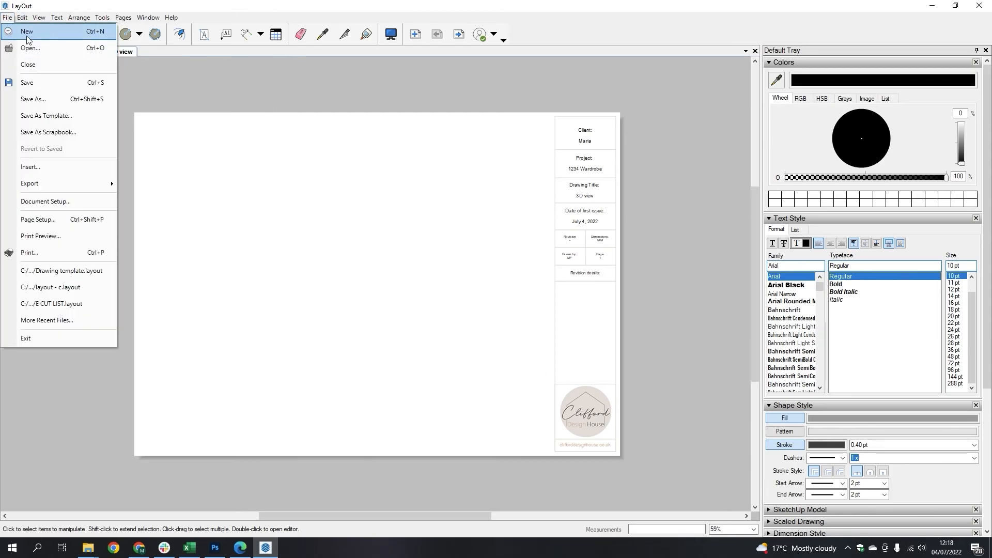
{"action": "key", "text": "Escape"}
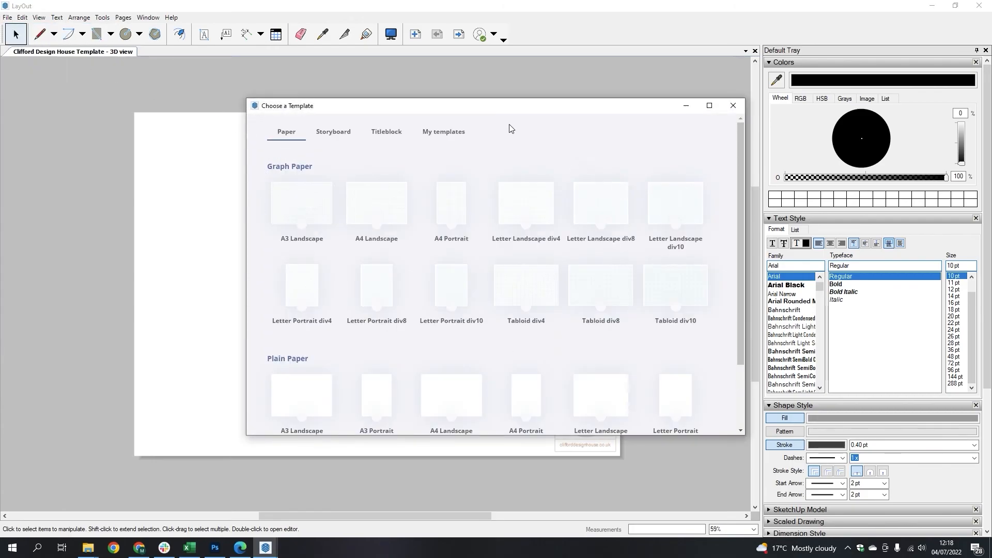
{"action": "left_click", "coordinate": [458, 133]}
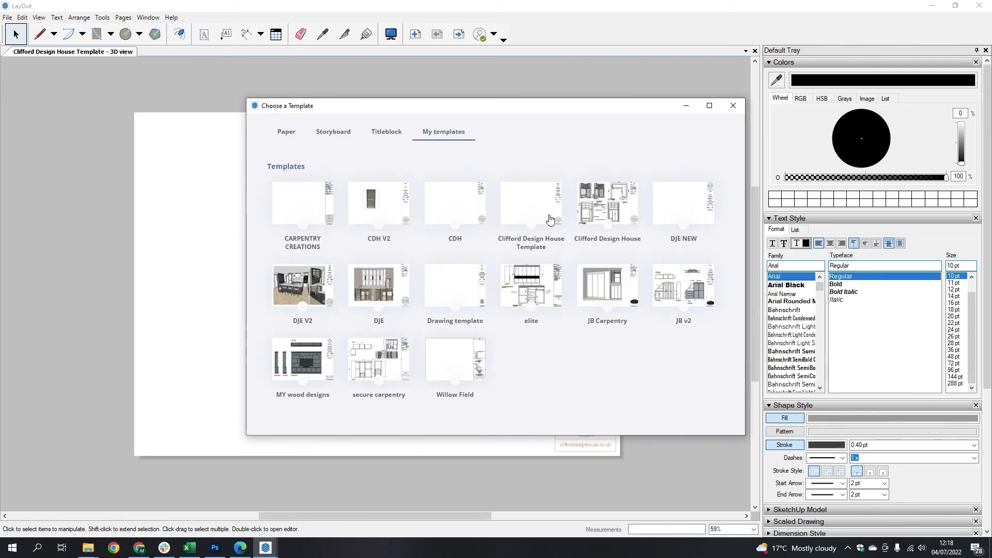
{"action": "double_click", "coordinate": [527, 208]}
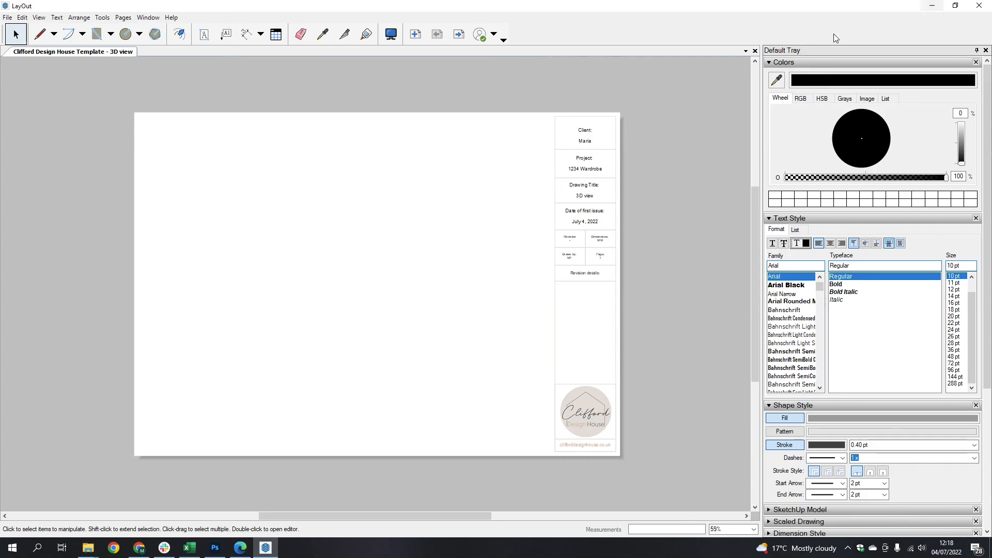
- Collapse the Colors, Text Style, Shape Style and Pages sections, keeping Layers expanded
{"action": "left_click", "coordinate": [769, 62]}
{"action": "left_click", "coordinate": [769, 74]}
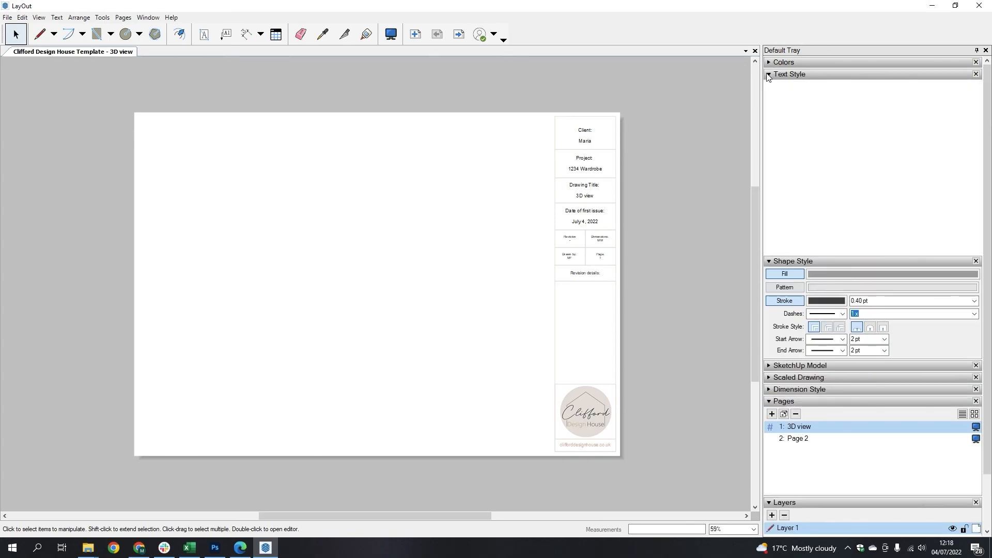
{"action": "left_click", "coordinate": [769, 86]}
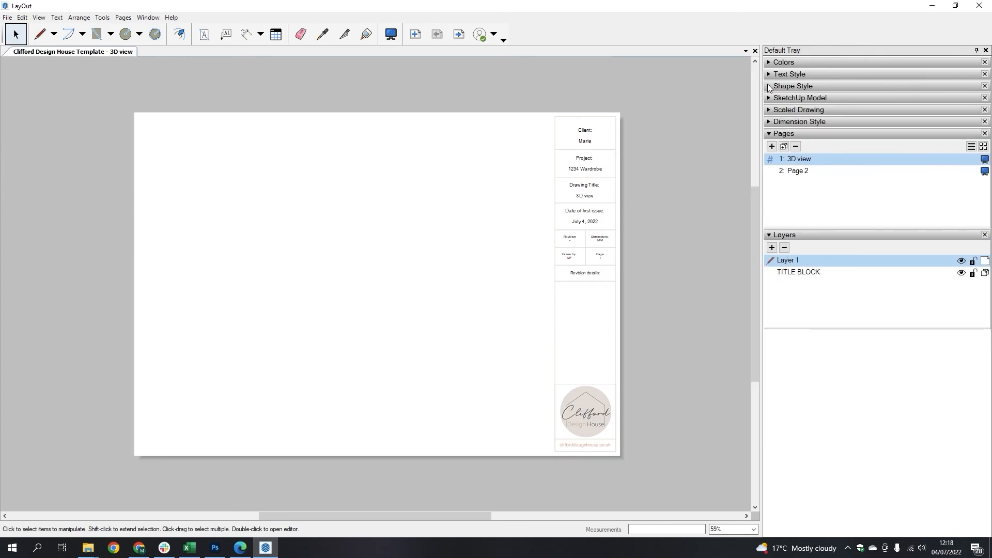
{"action": "left_click", "coordinate": [770, 133]}
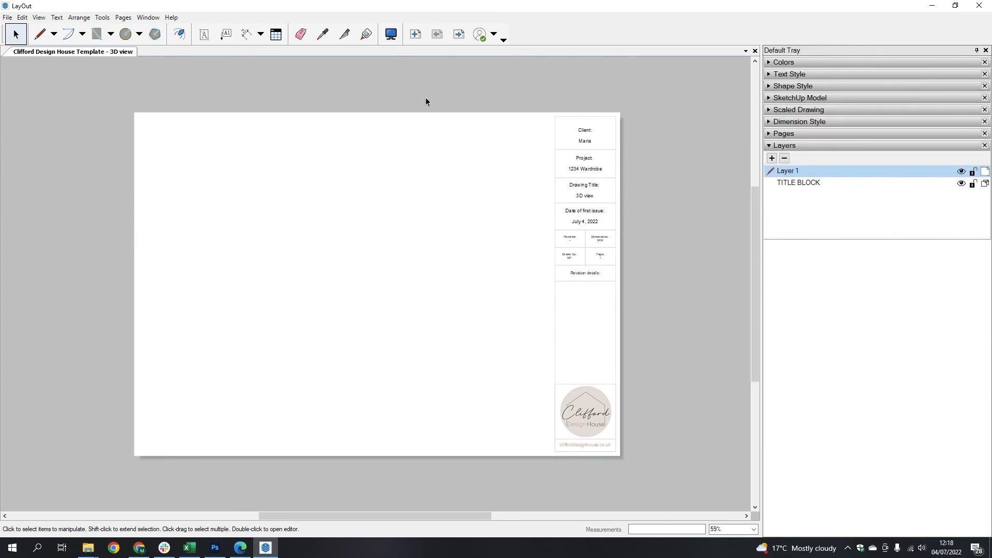